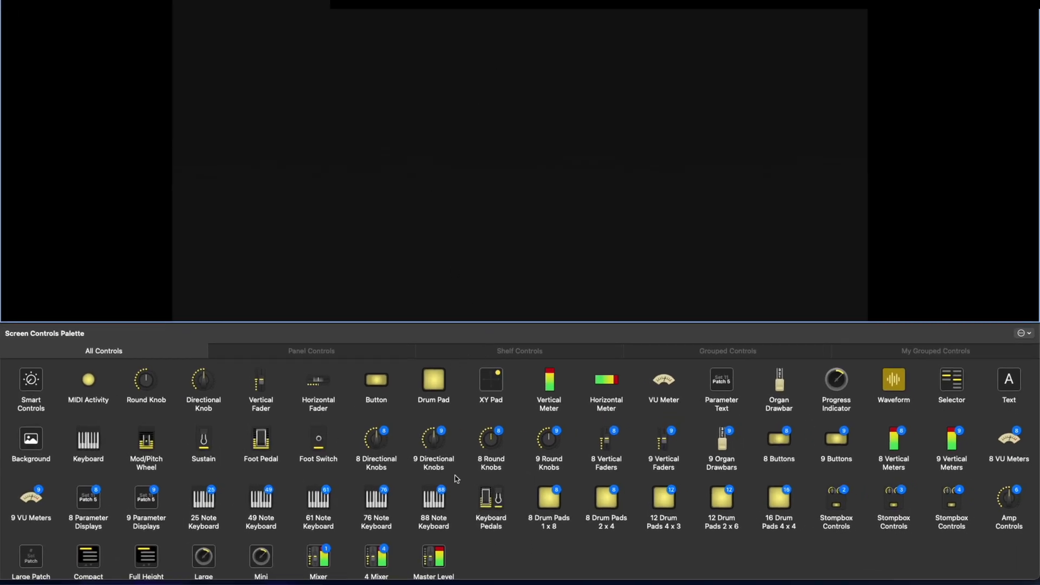
- Bring up the Screen Controls palette and browse its categories, ending on Shelf Controls
click(567, 493)
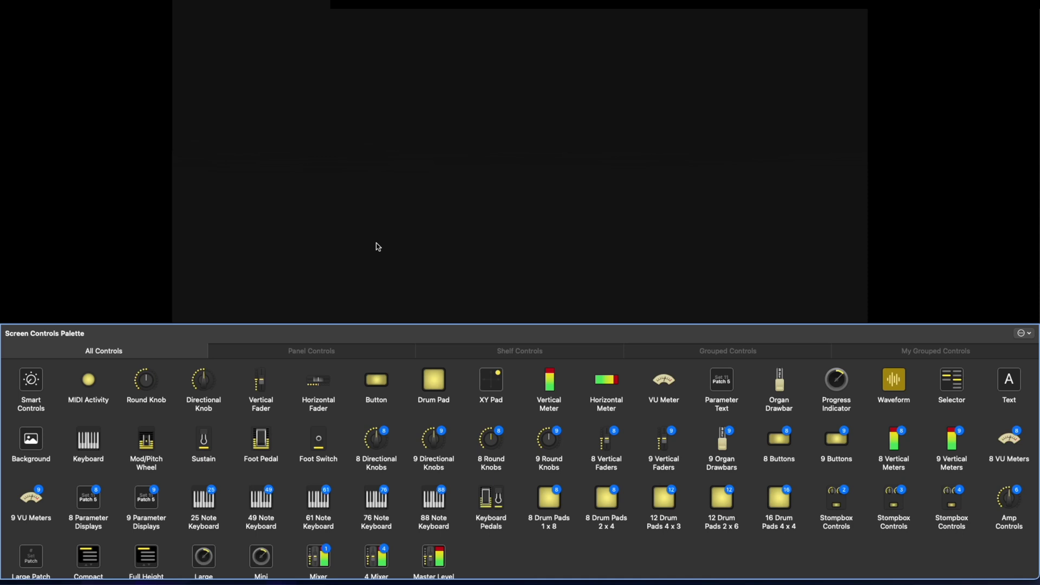
click(312, 352)
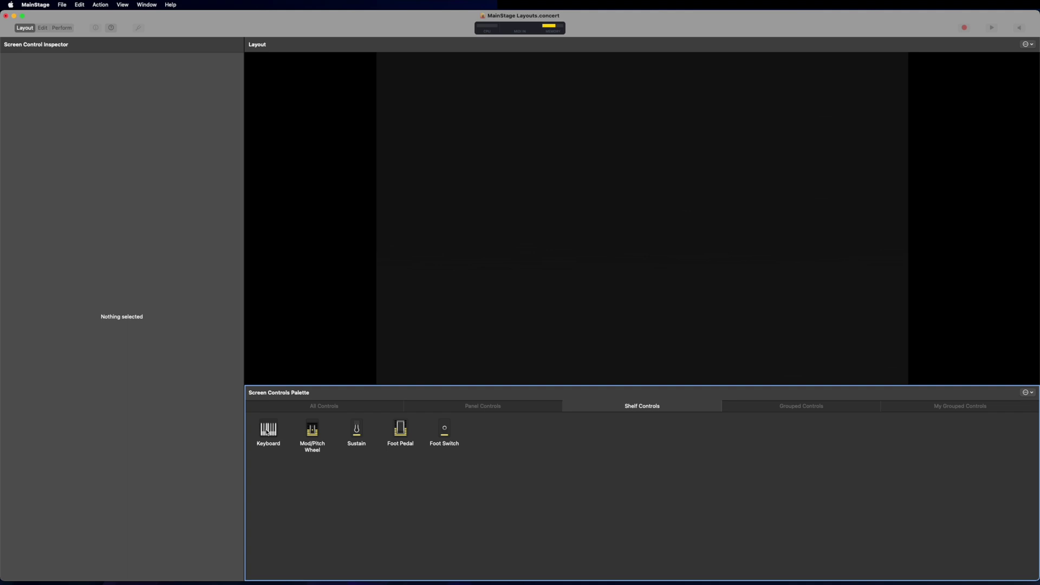
- Add the 61-key Keyboard 1 control, tilt its perspective, and fit it in the lower middle
drag(267, 432, 668, 307)
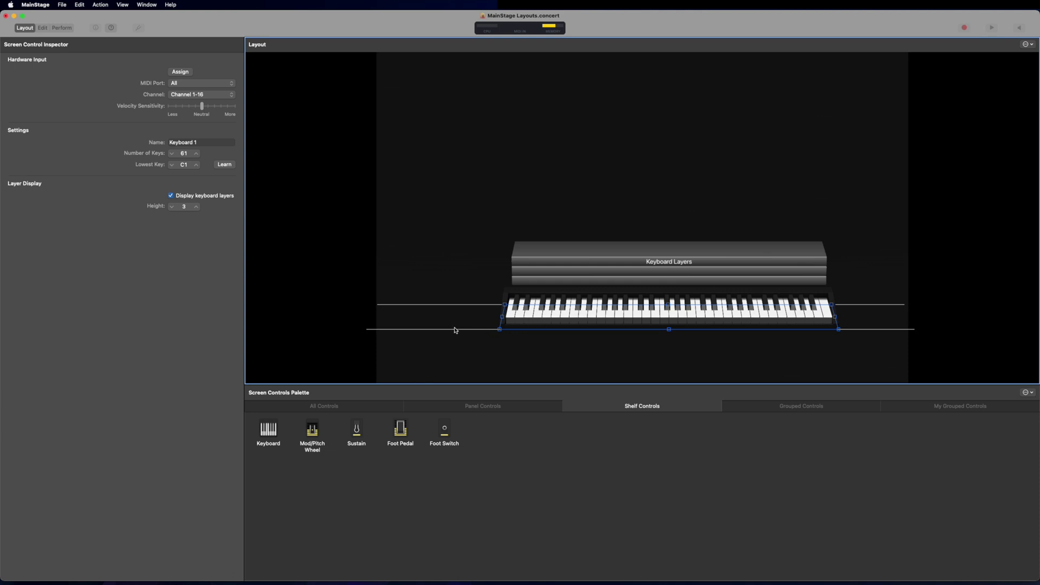
mouse_move(450, 329)
mouse_down()
mouse_move(457, 262)
mouse_move(460, 354)
mouse_move(460, 308)
mouse_move(461, 348)
mouse_move(463, 335)
mouse_up()
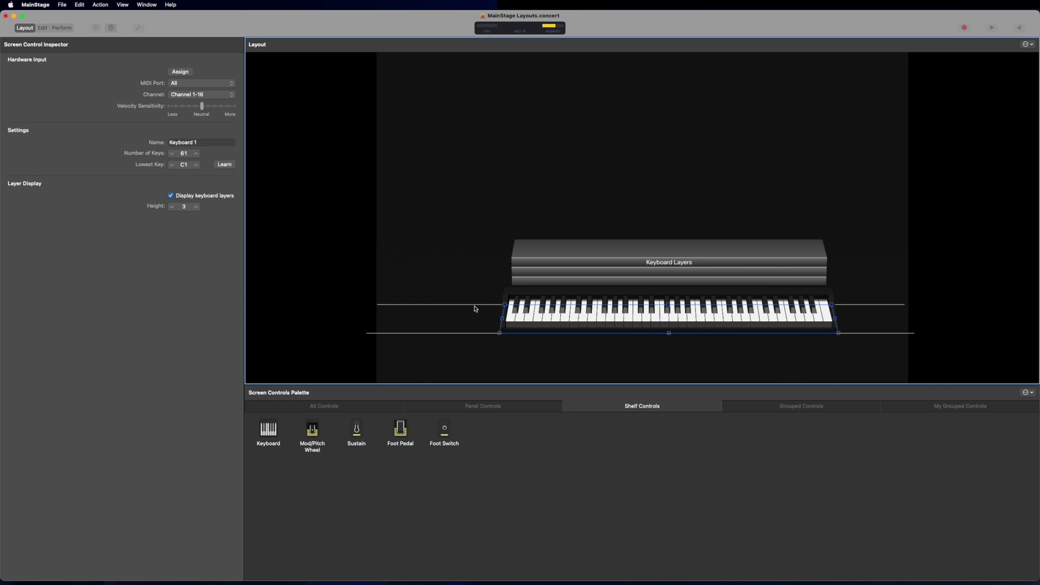
drag(476, 297, 479, 234)
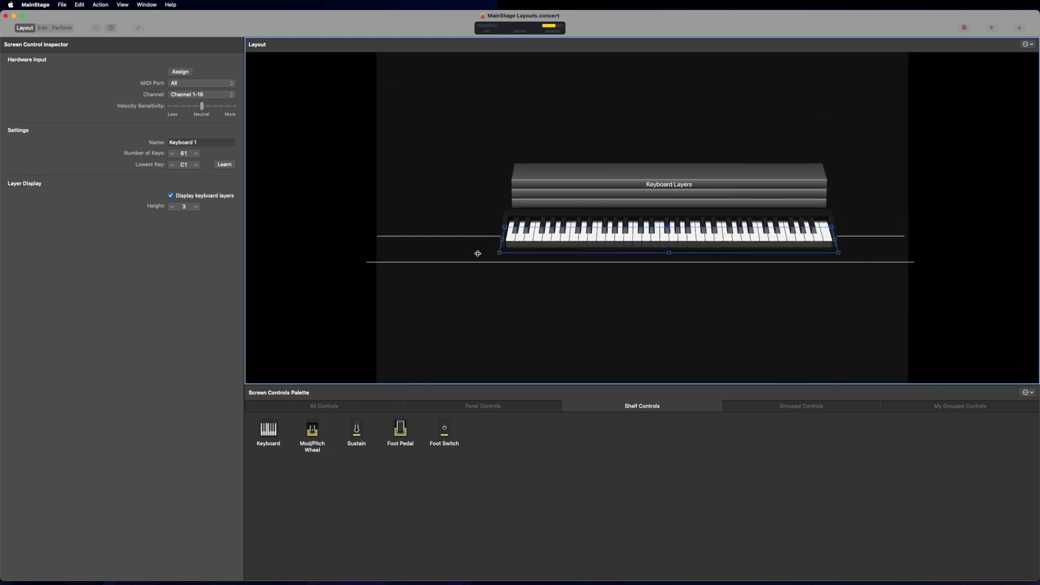
drag(478, 254, 490, 302)
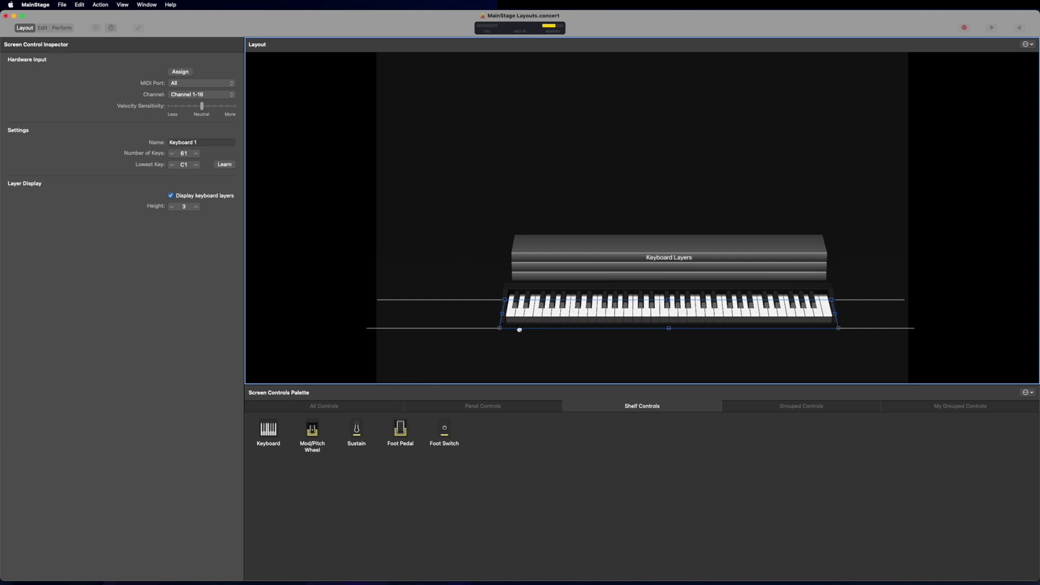
drag(499, 328, 564, 328)
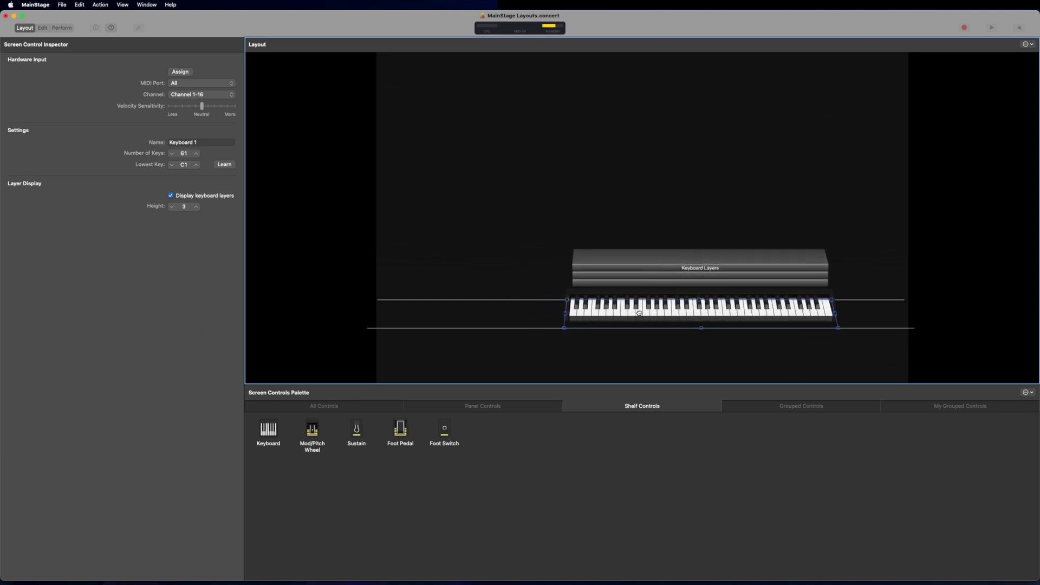
drag(639, 313, 601, 309)
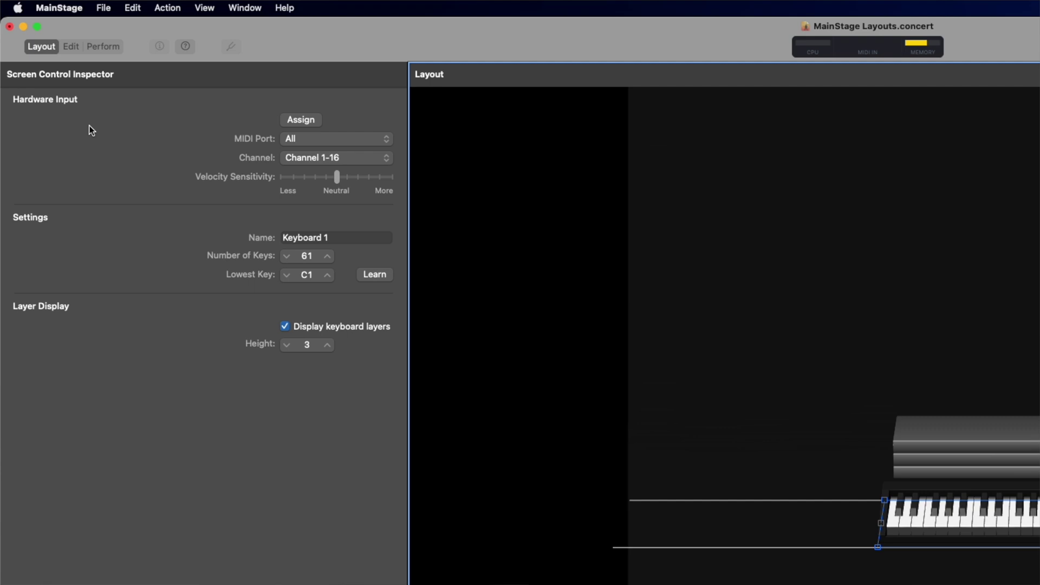
- Assign the keyboard to the Keystation 61 on channel 1 and reset velocity sensitivity to Neutral
click(297, 120)
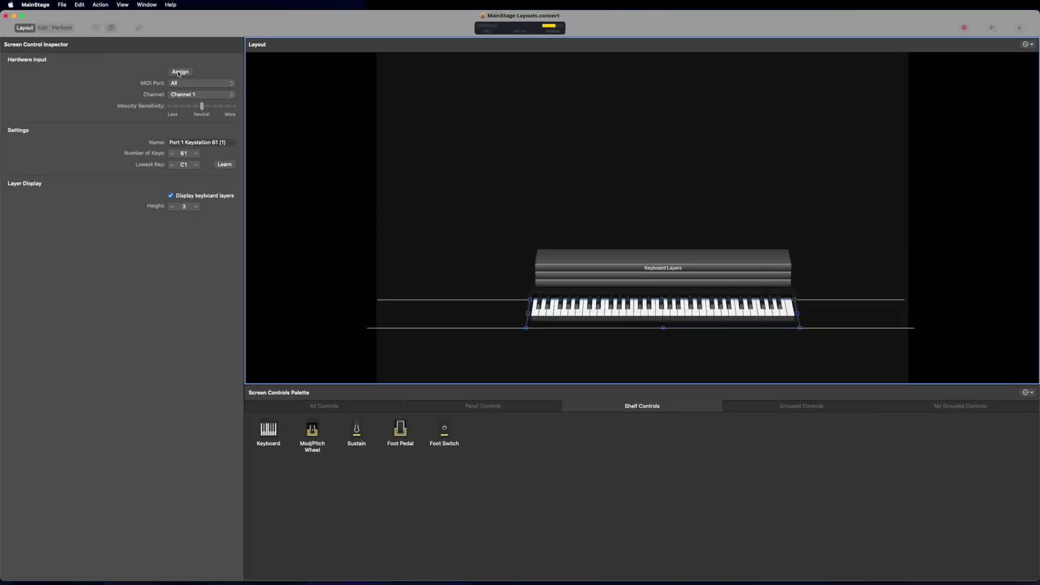
click(179, 72)
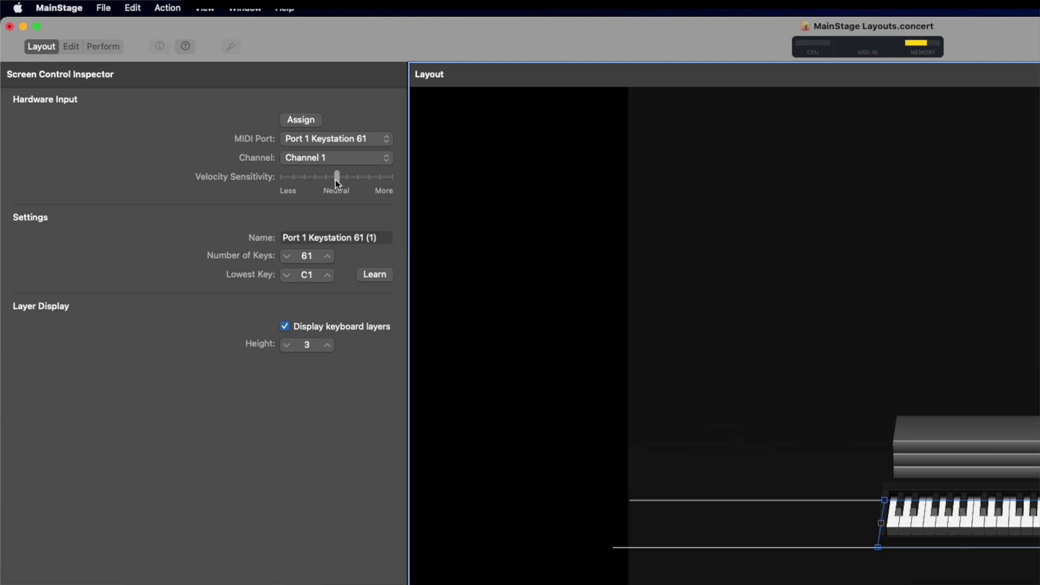
alt+click(378, 180)
click(342, 237)
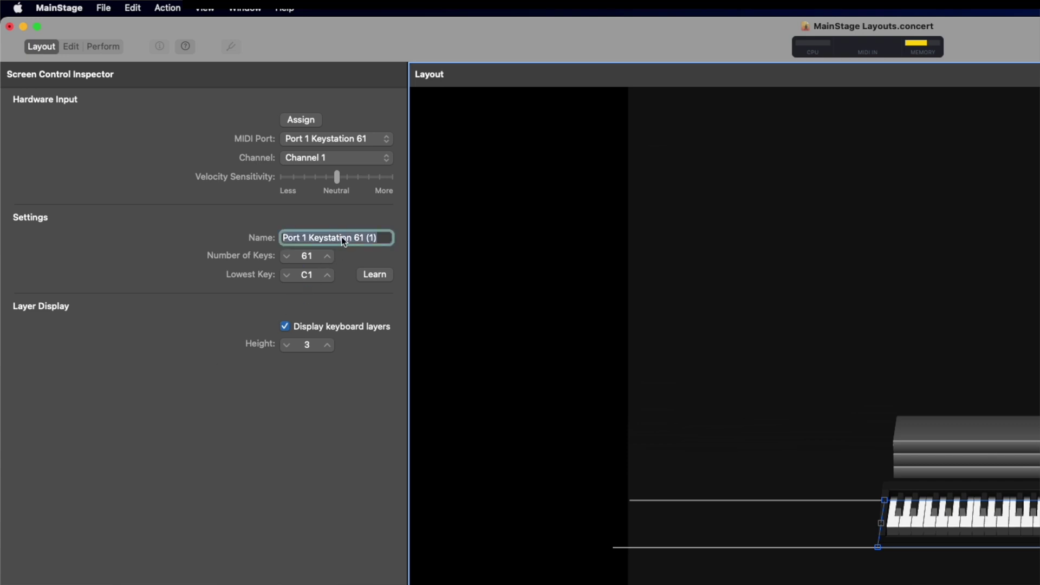
- Name the keyboard Synth 1 and set its number of keys to 61
text(Synth 1)
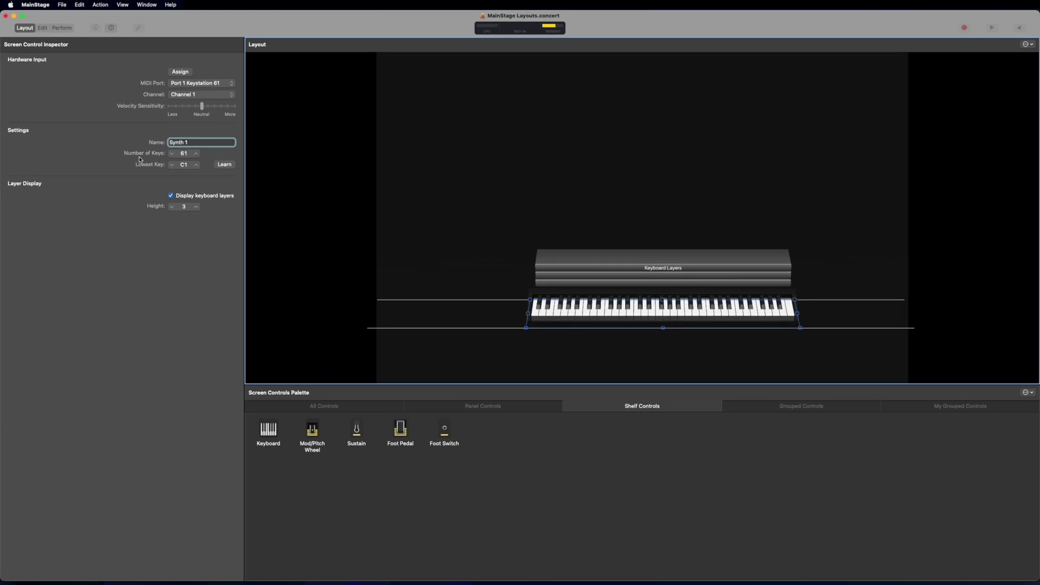
click(172, 155)
click(171, 154)
click(171, 154)
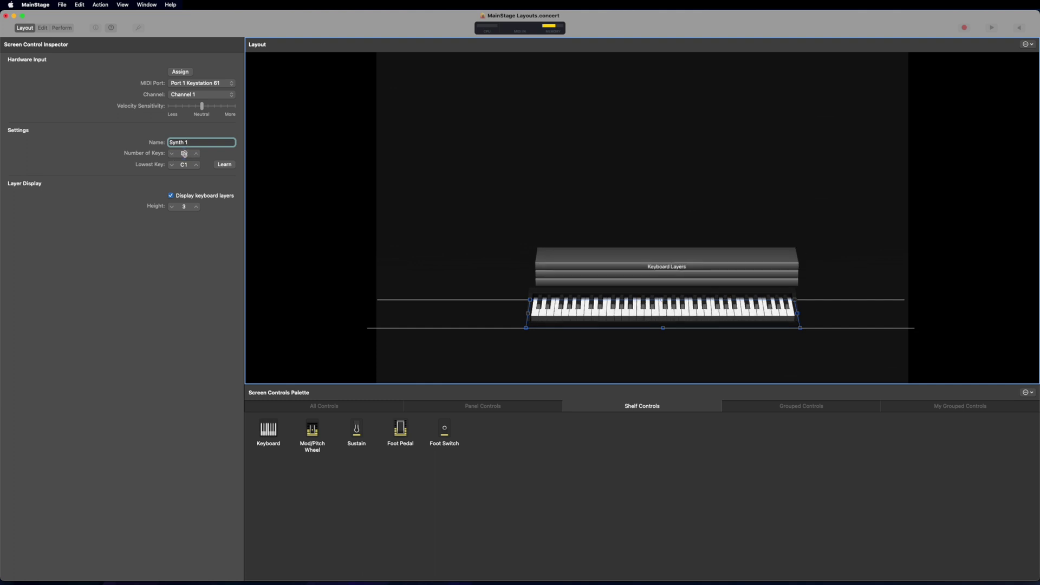
drag(184, 154, 184, 154)
click(184, 153)
text(61)
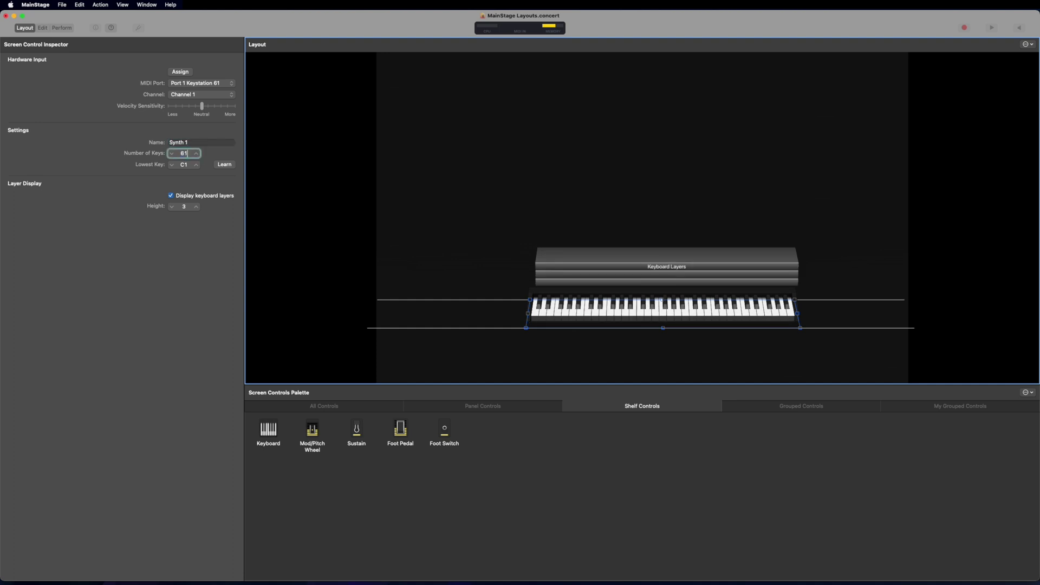
key(Return)
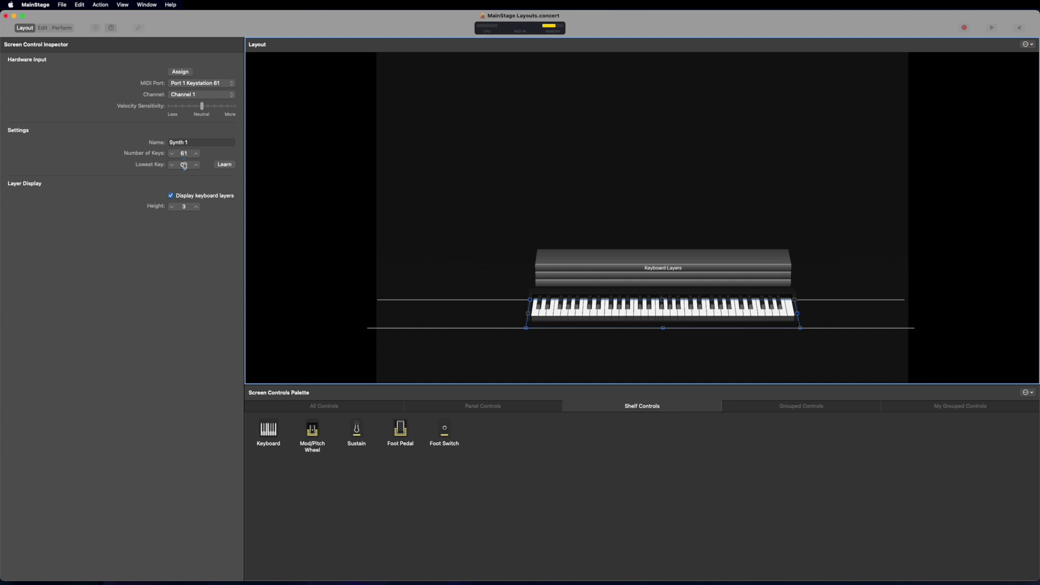
- Set the lowest key, entering D2 and then learning it from the hardware keyboard
scroll(184, 165, up, 4)
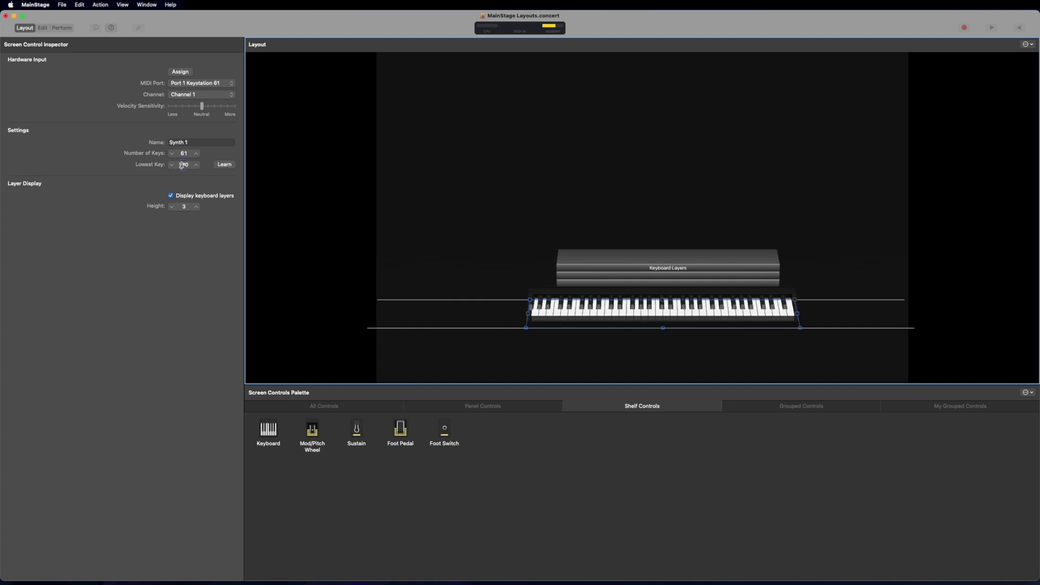
scroll(182, 166, up, 1)
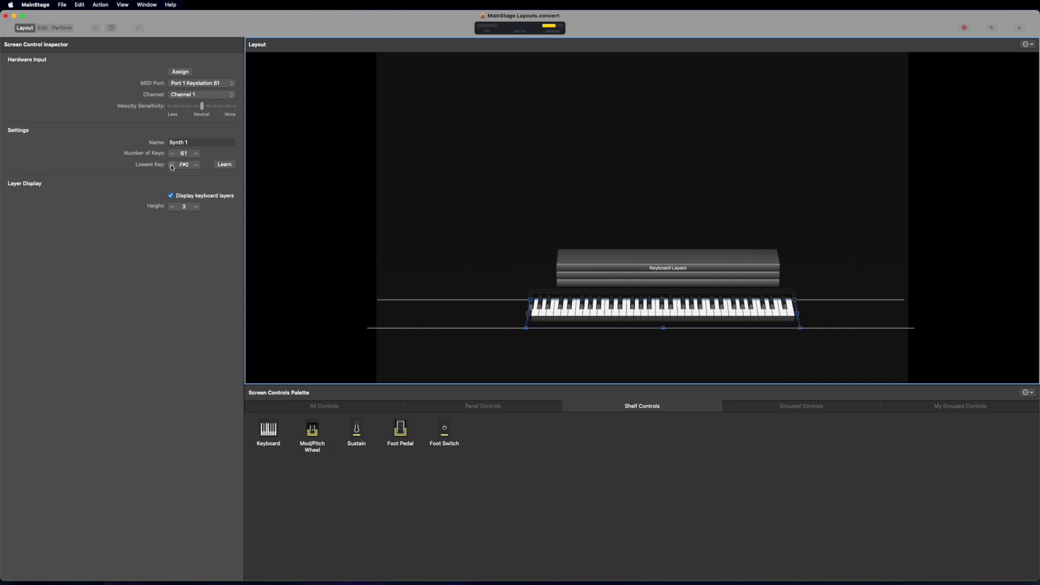
click(197, 165)
click(181, 166)
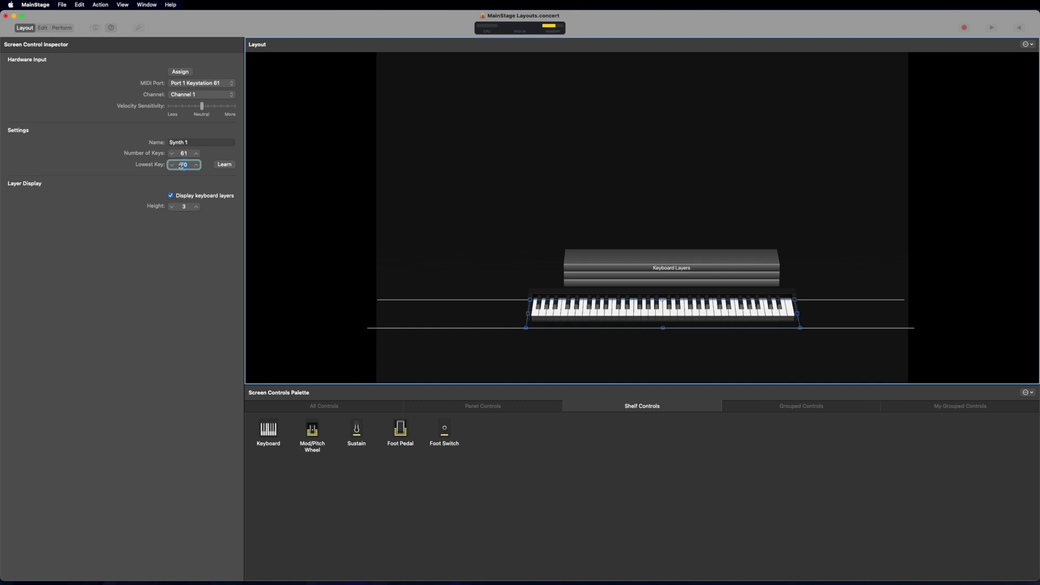
text(D2)
key(Return)
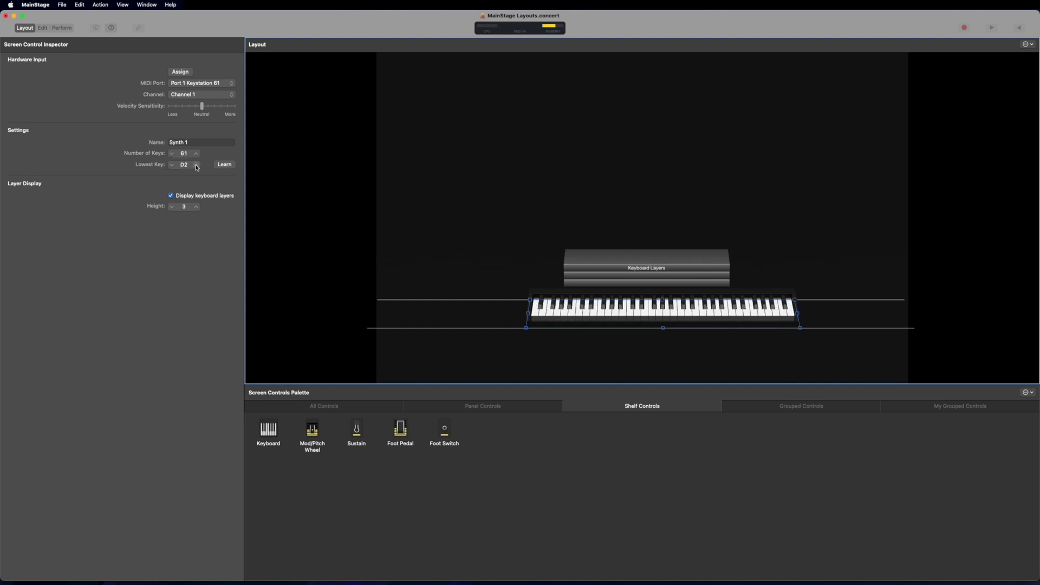
click(223, 165)
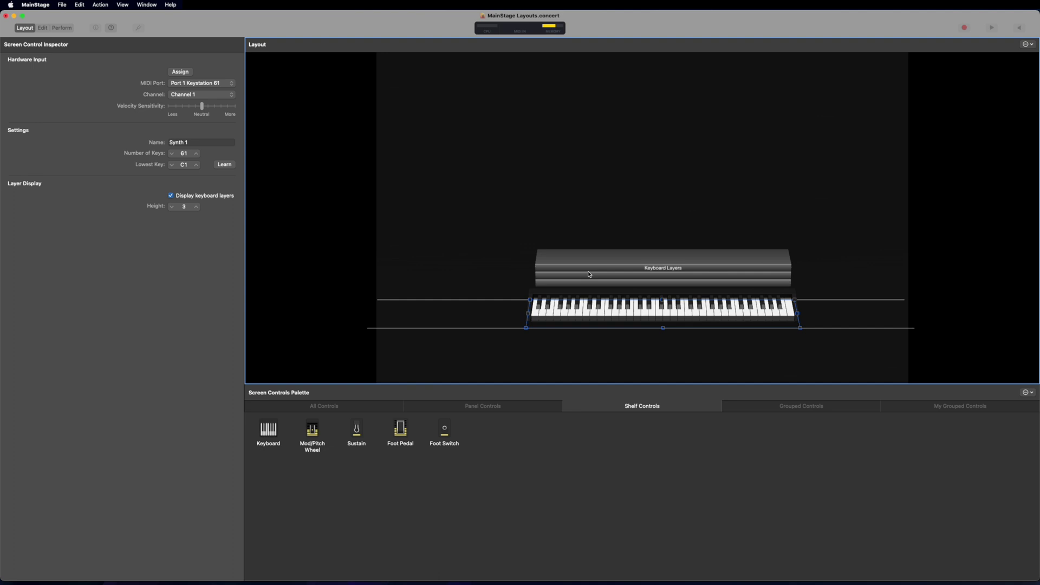
- Keep keyboard layers displayed with a layers height of 3
click(171, 196)
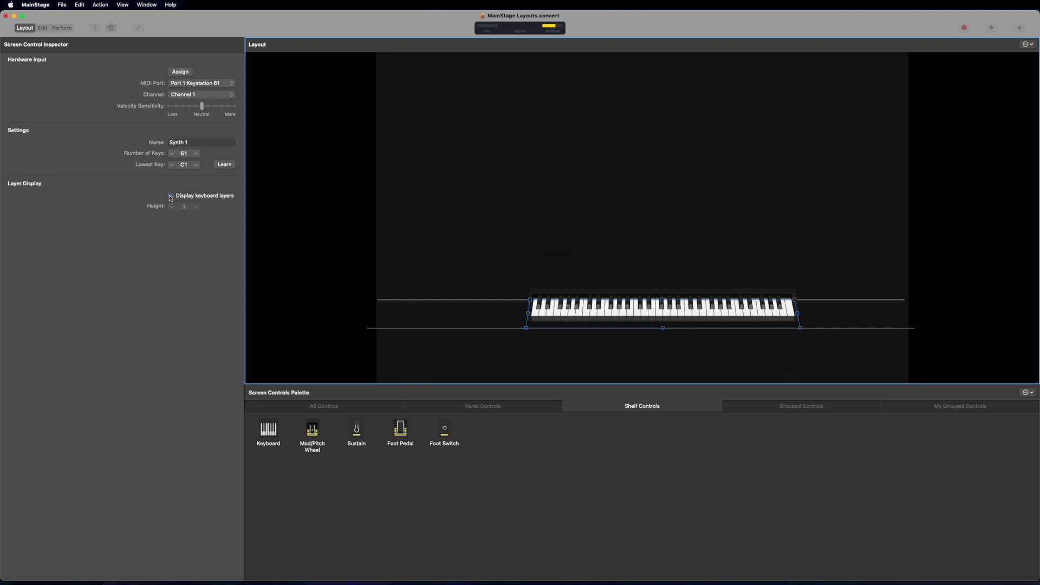
click(170, 196)
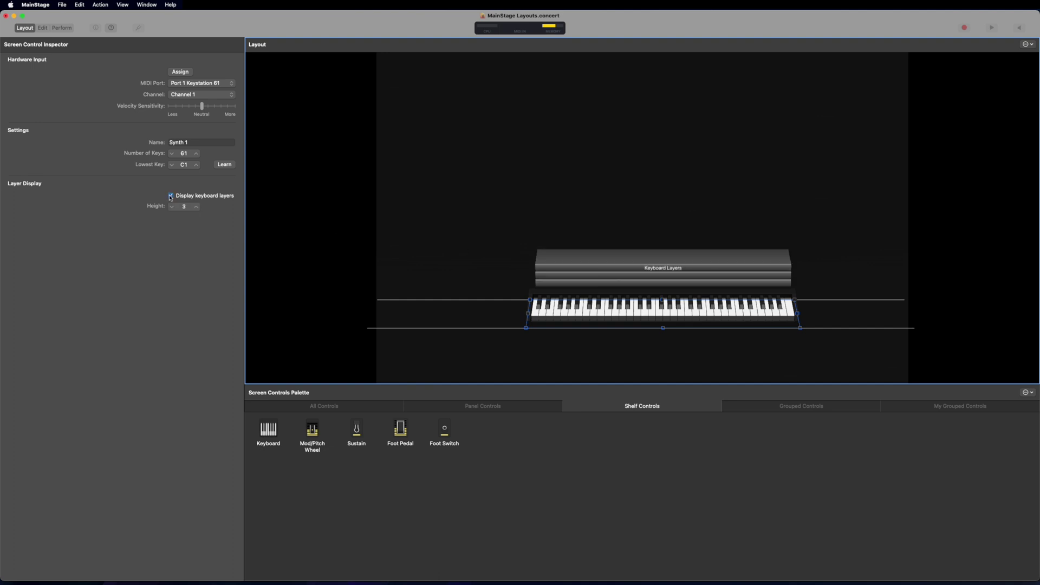
click(196, 207)
click(196, 206)
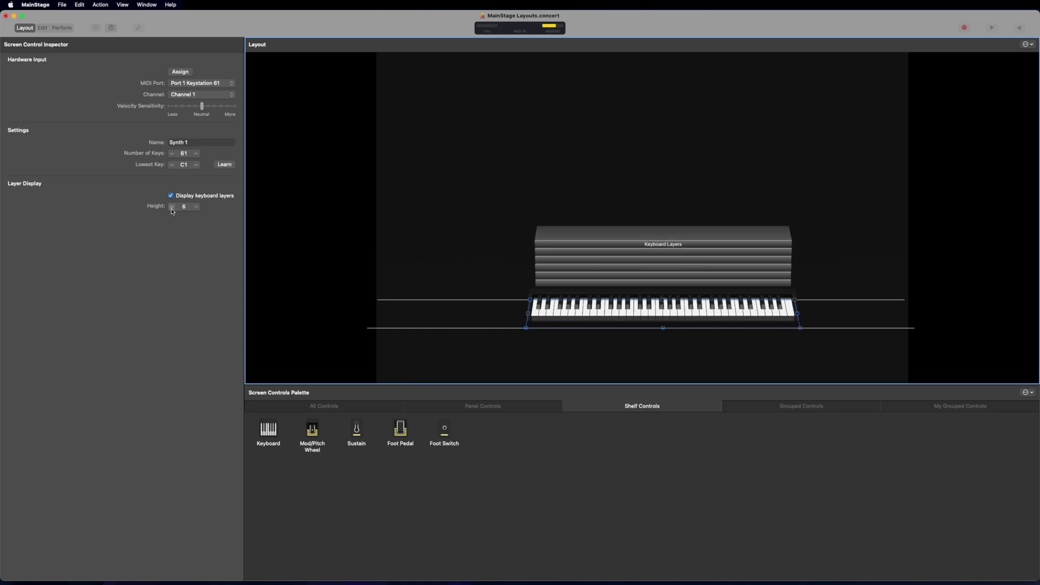
click(172, 207)
click(172, 206)
click(171, 206)
click(172, 206)
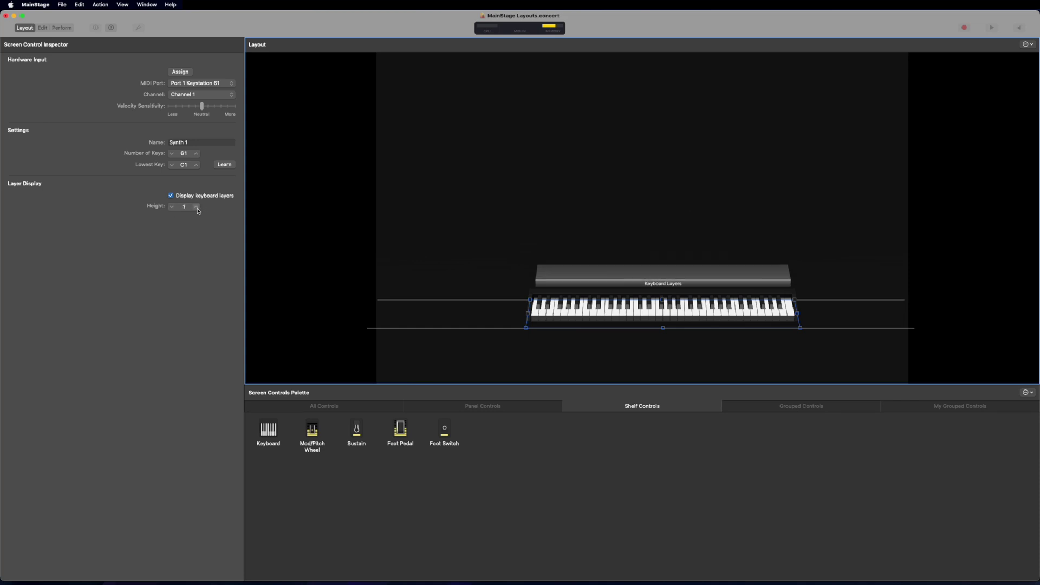
click(197, 207)
click(196, 208)
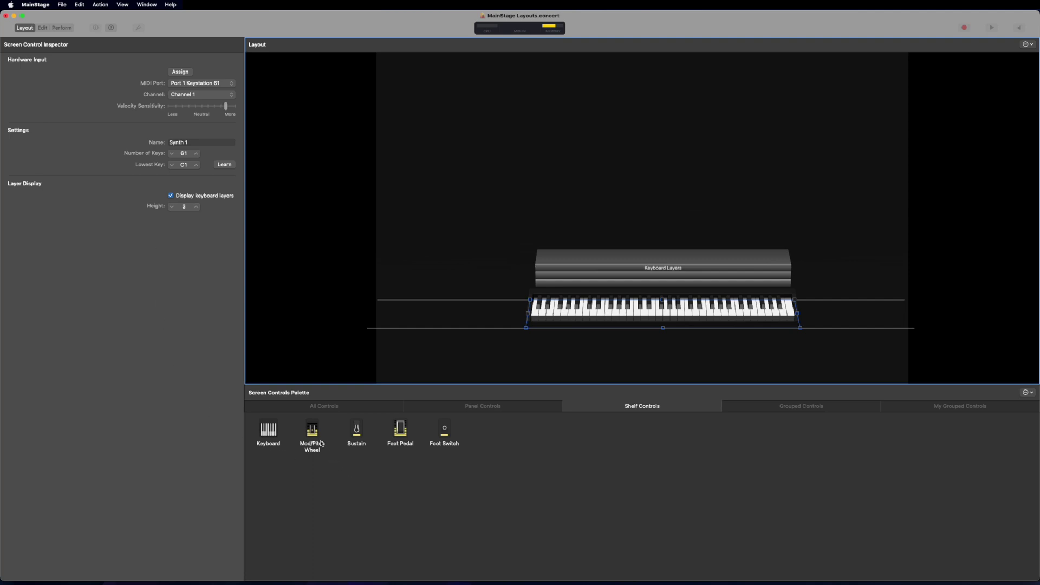
- Place a mod/pitch wheel left of Synth 1, a sustain pedal right of it, and a trial foot pedal
drag(312, 429, 495, 312)
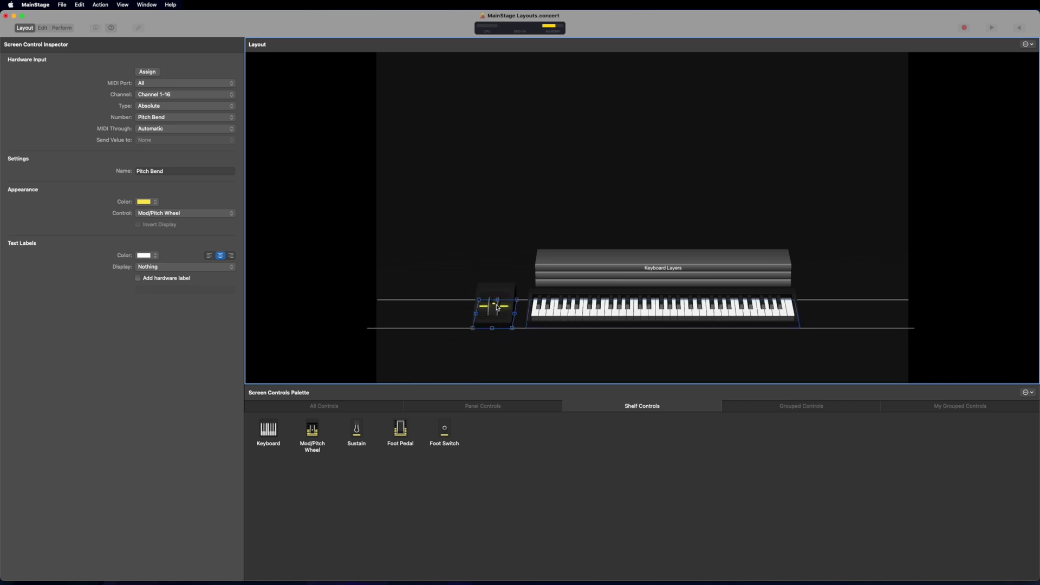
drag(356, 433, 823, 313)
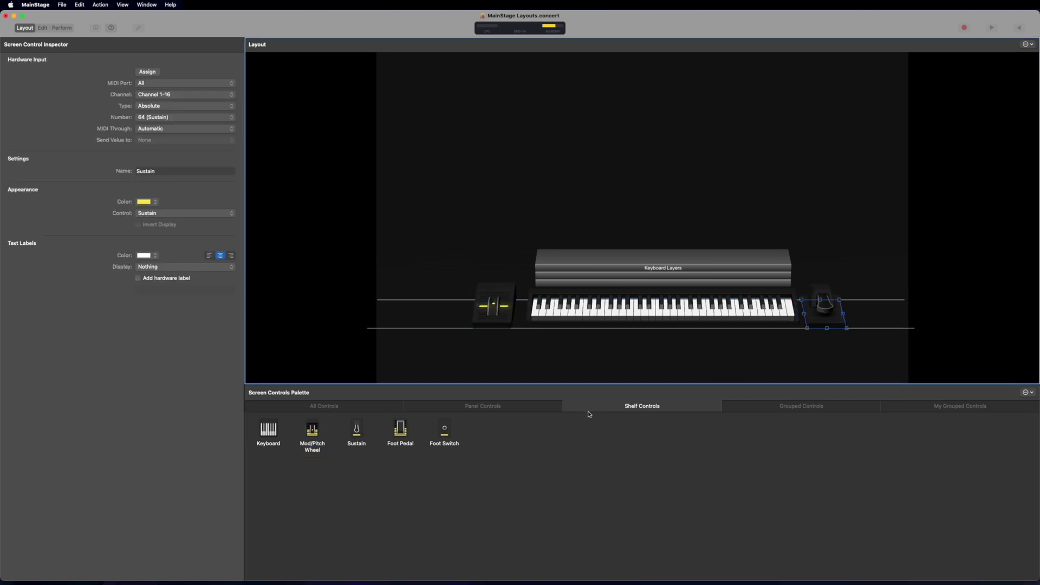
drag(404, 428, 717, 194)
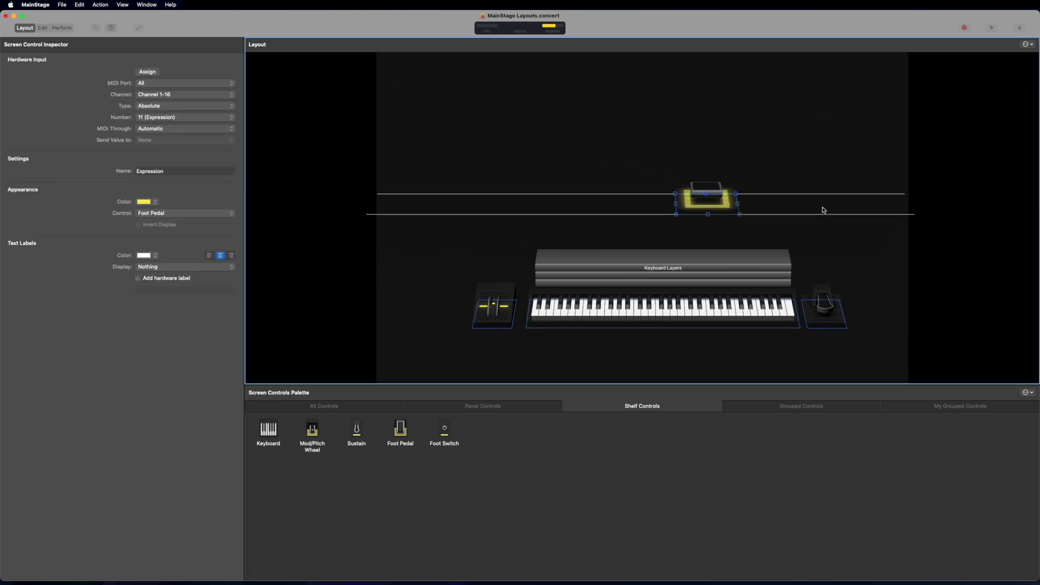
click(796, 215)
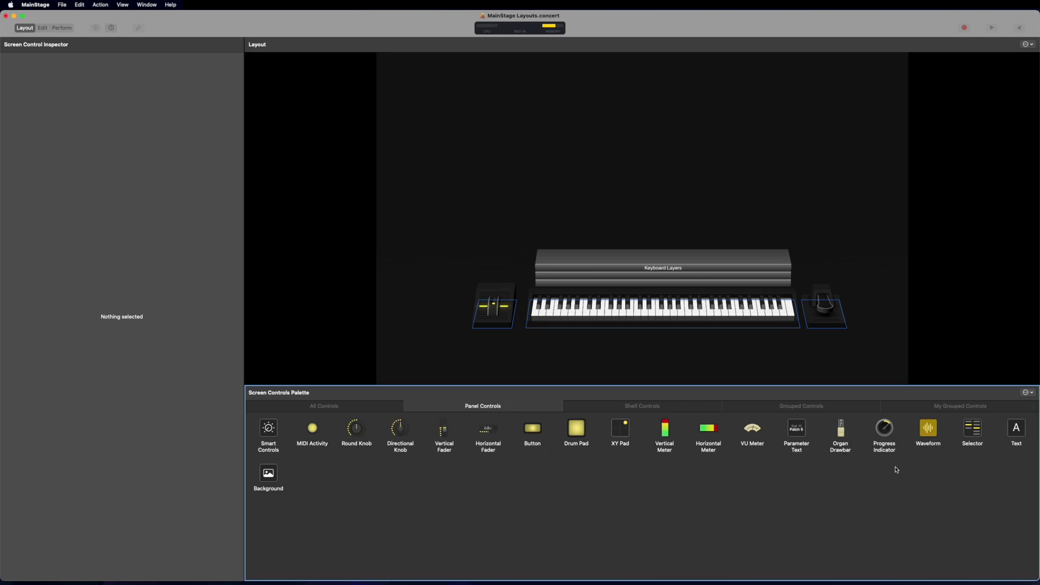
- Drag a Selector into the top-left of the layout and enlarge it so its text is bigger
drag(973, 433, 444, 112)
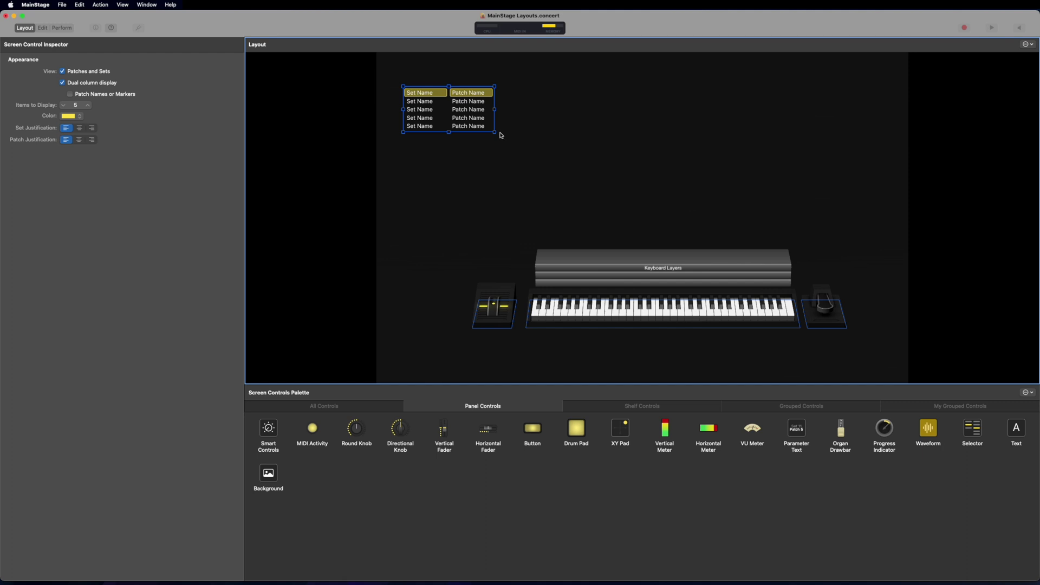
drag(493, 133, 519, 249)
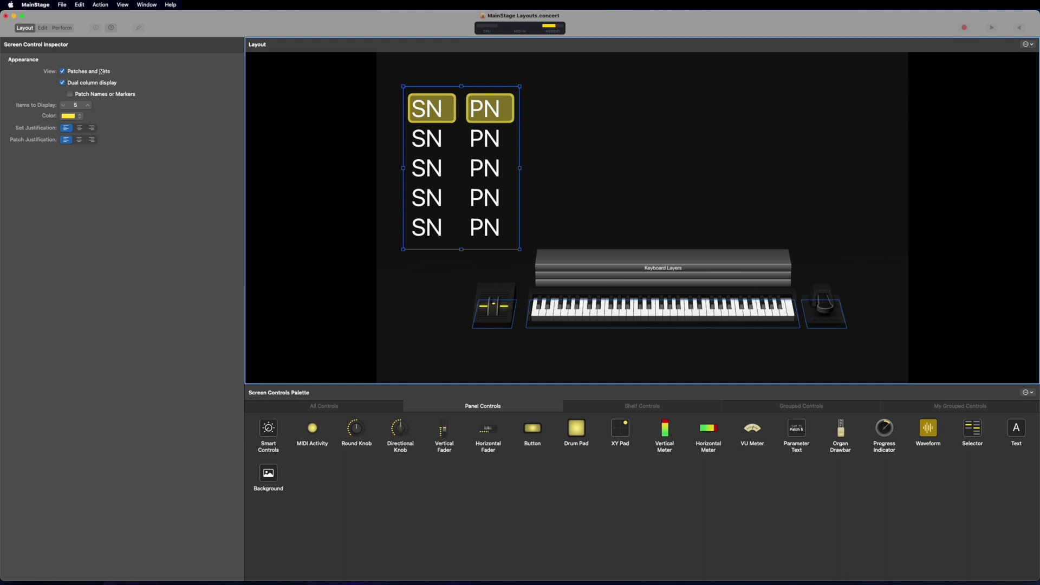
- Set the Selector to list patches and sets in a single column with 15 items shown
click(69, 94)
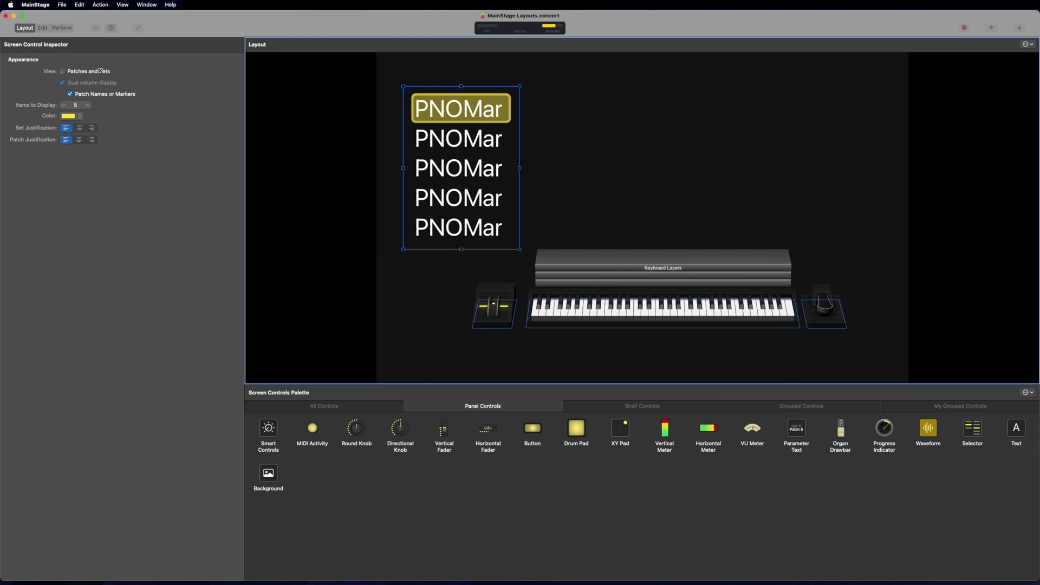
click(62, 72)
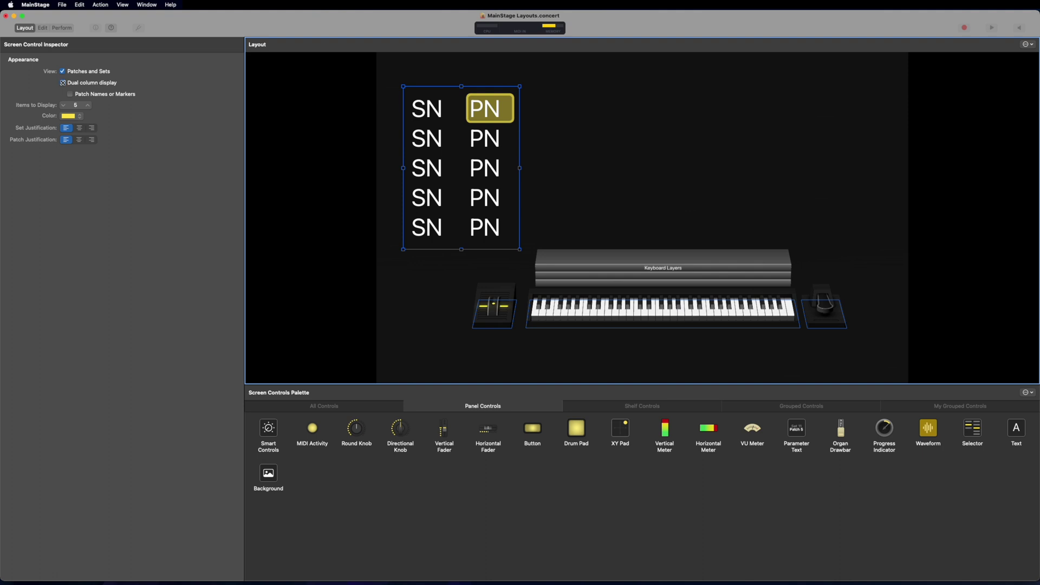
click(63, 82)
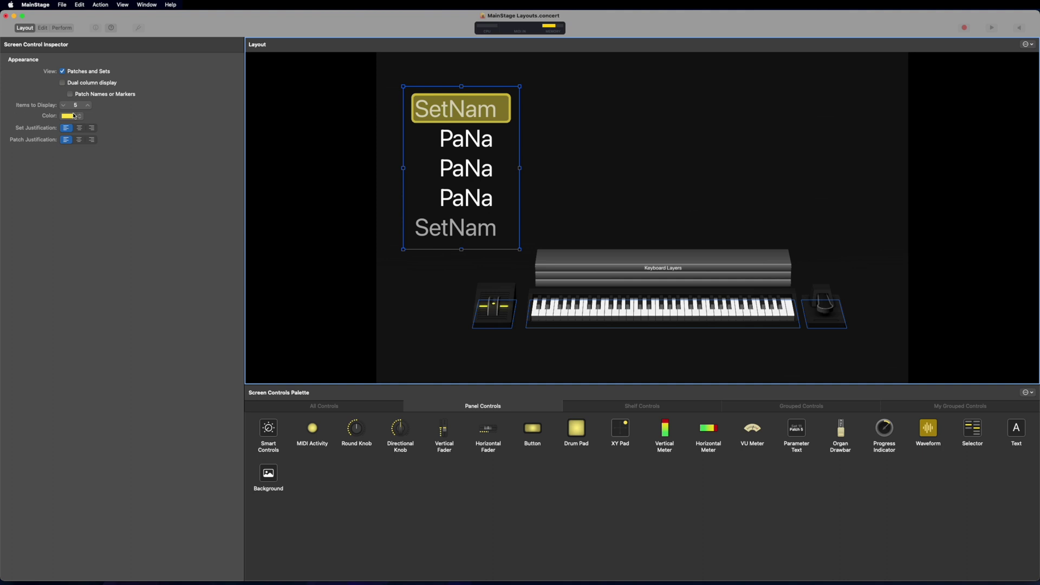
click(75, 105)
text(15)
key(Return)
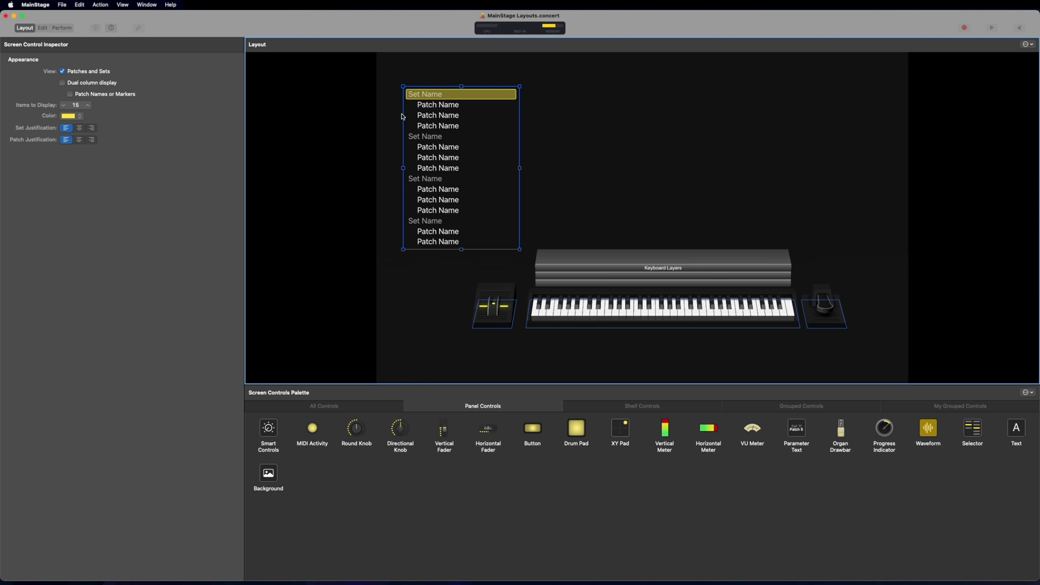
click(64, 117)
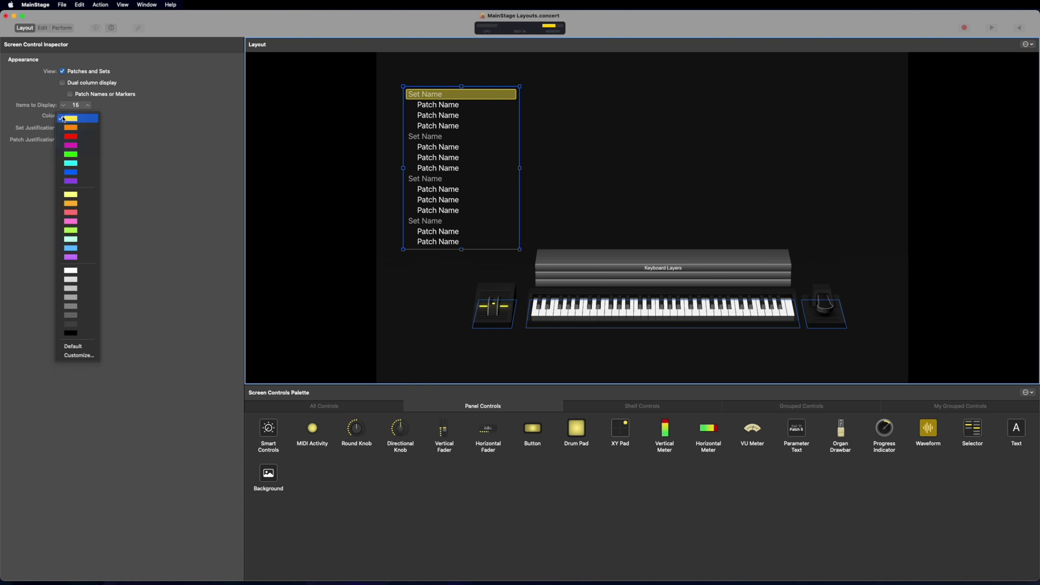
click(85, 356)
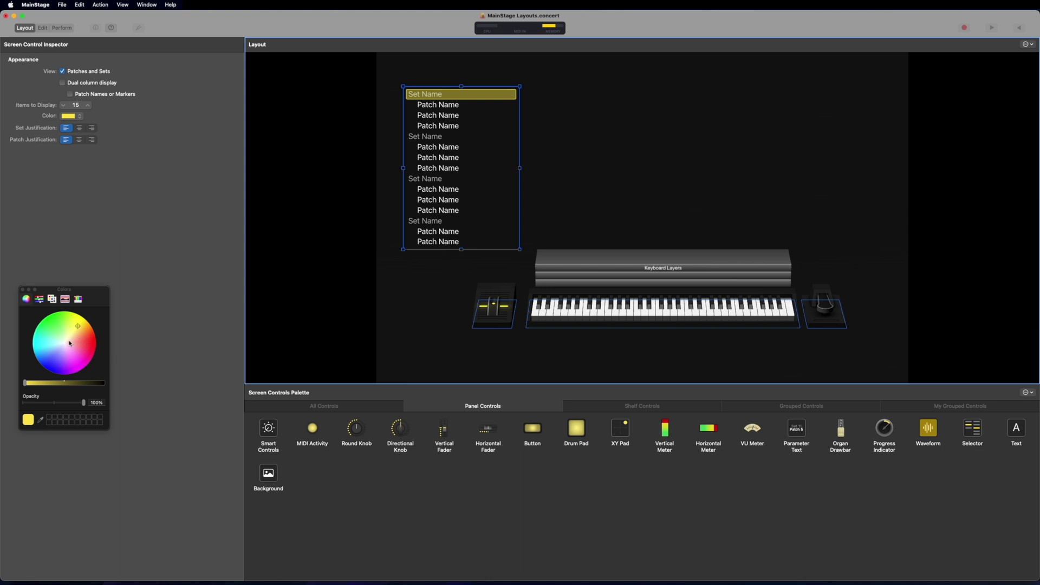
click(22, 290)
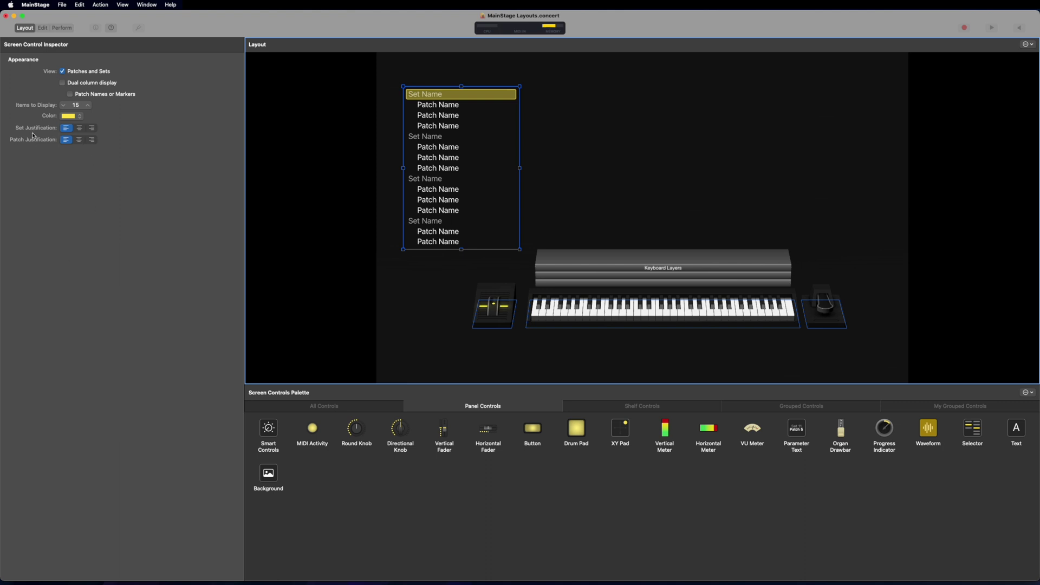
click(79, 131)
click(91, 130)
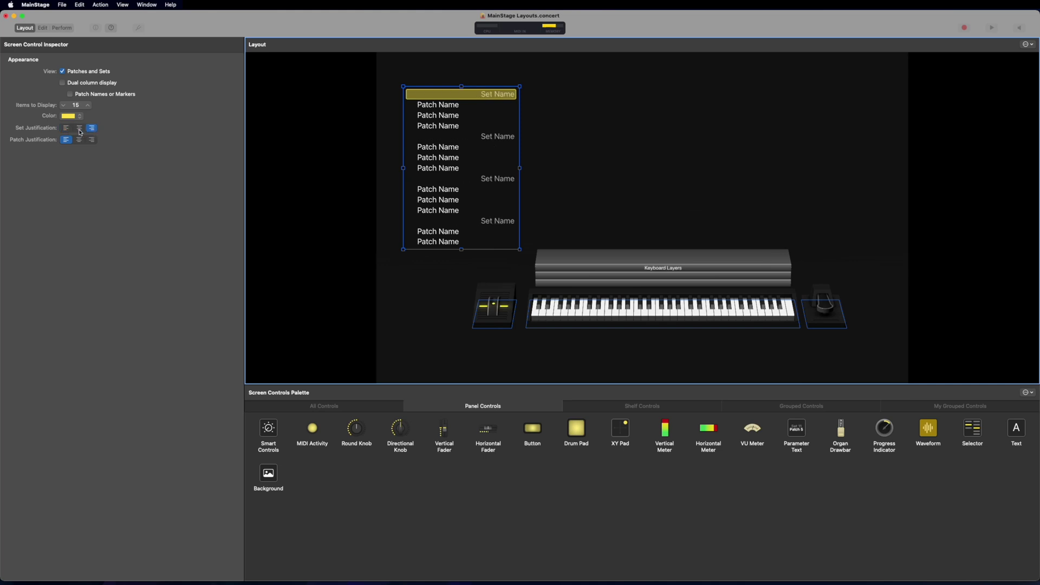
click(80, 132)
click(66, 128)
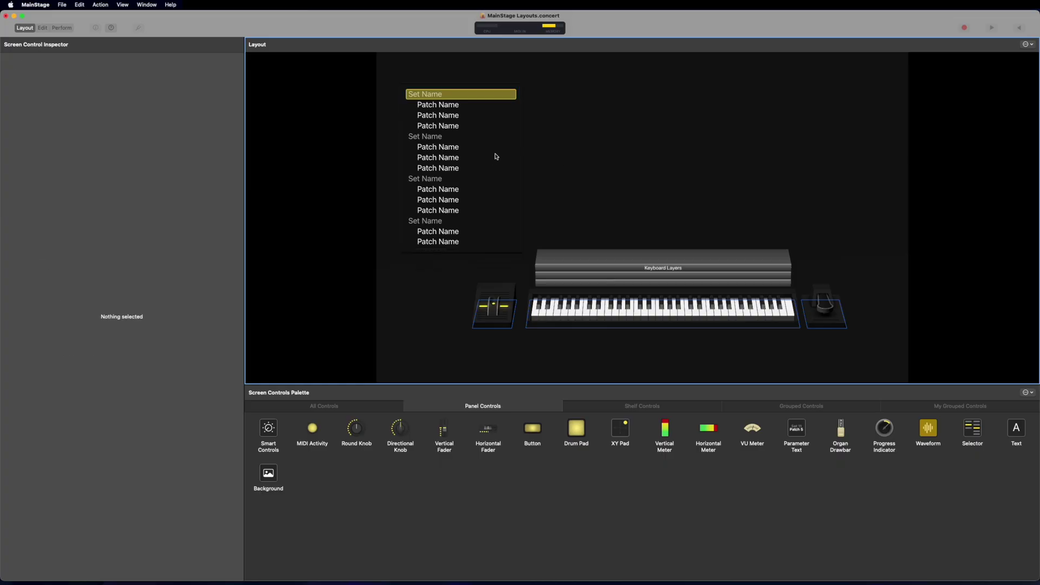
click(522, 197)
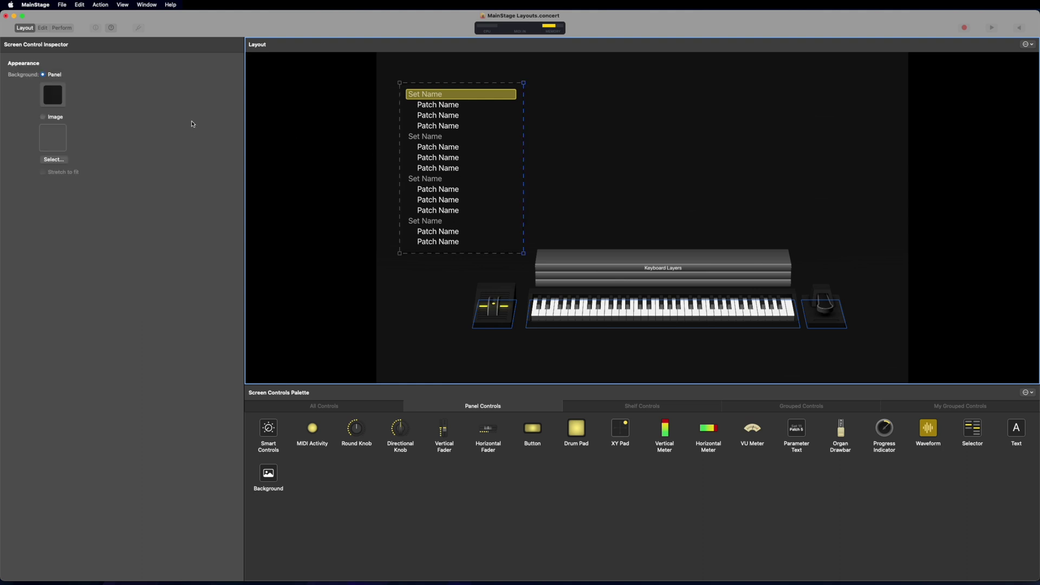
click(54, 96)
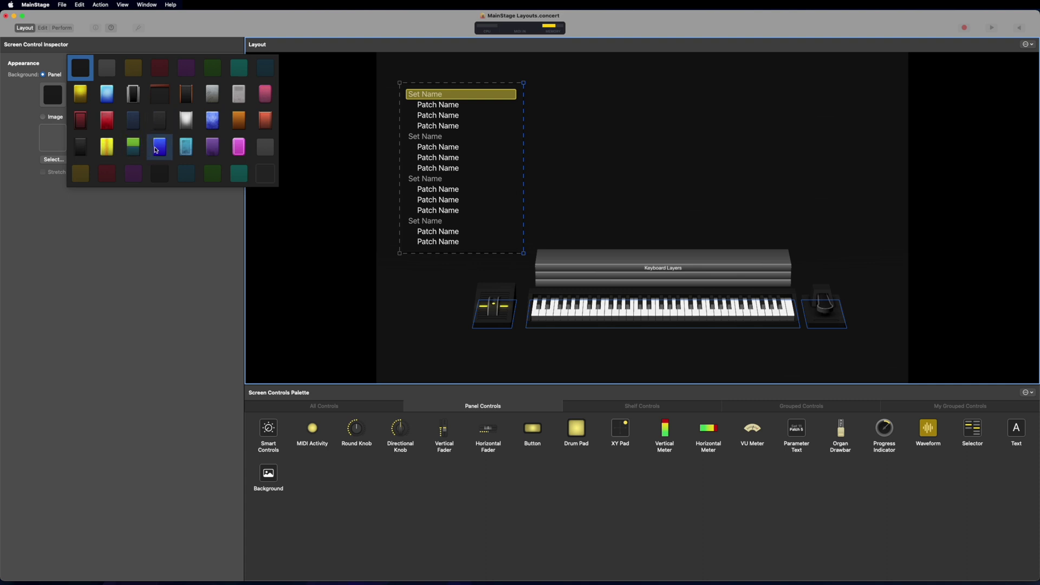
click(133, 245)
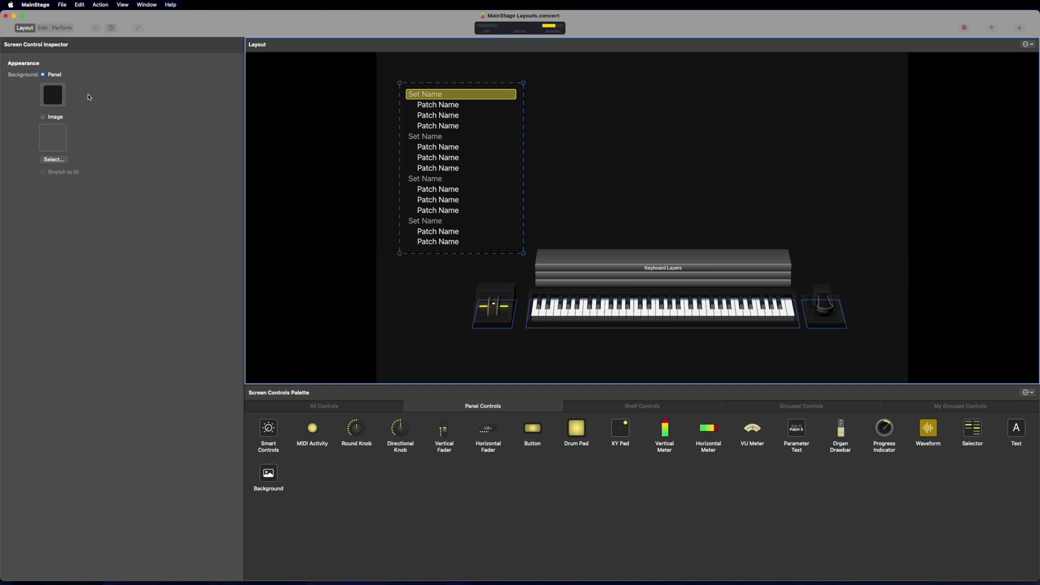
click(57, 97)
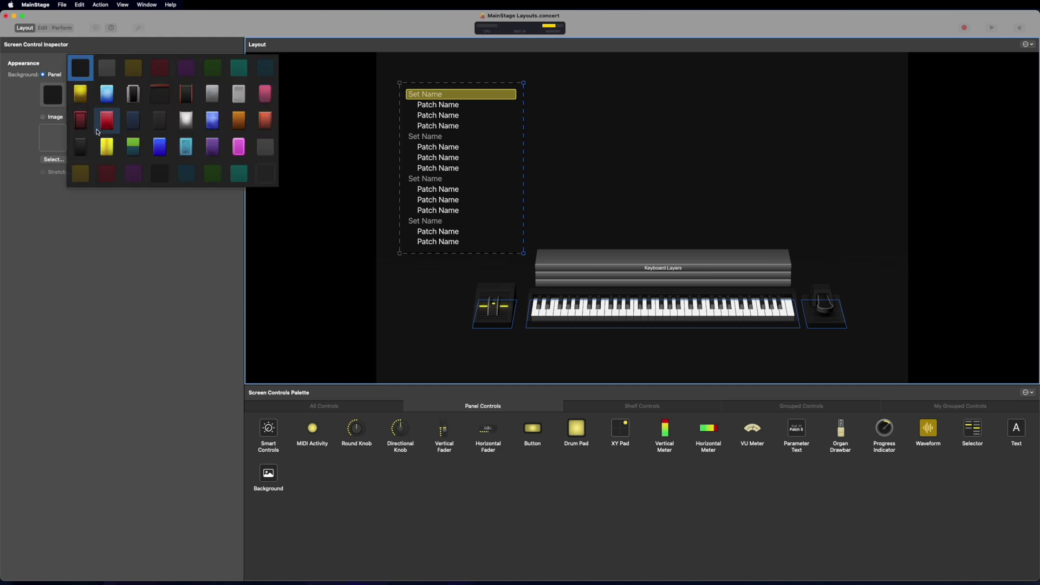
click(105, 145)
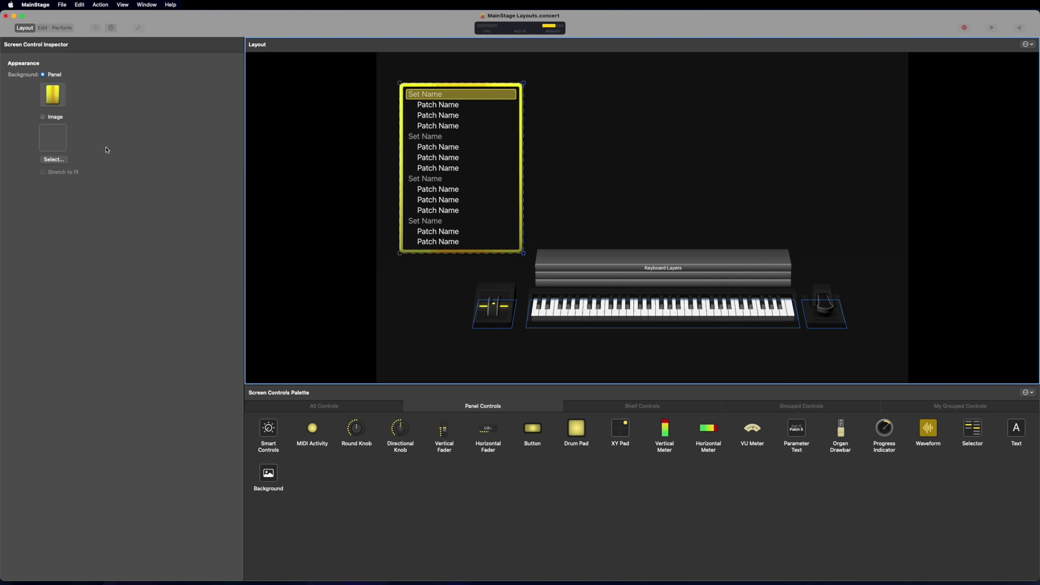
click(52, 103)
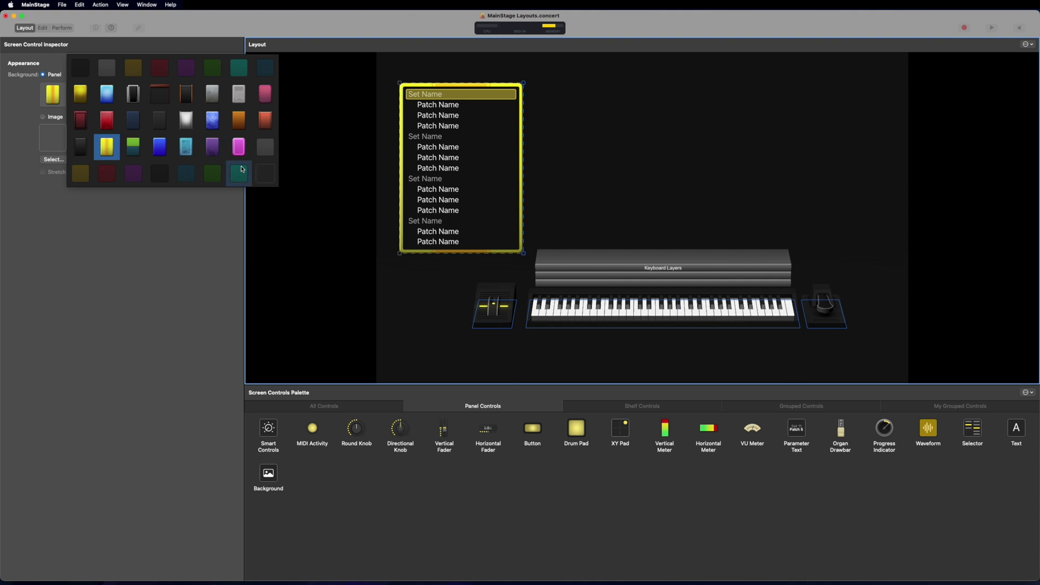
click(263, 172)
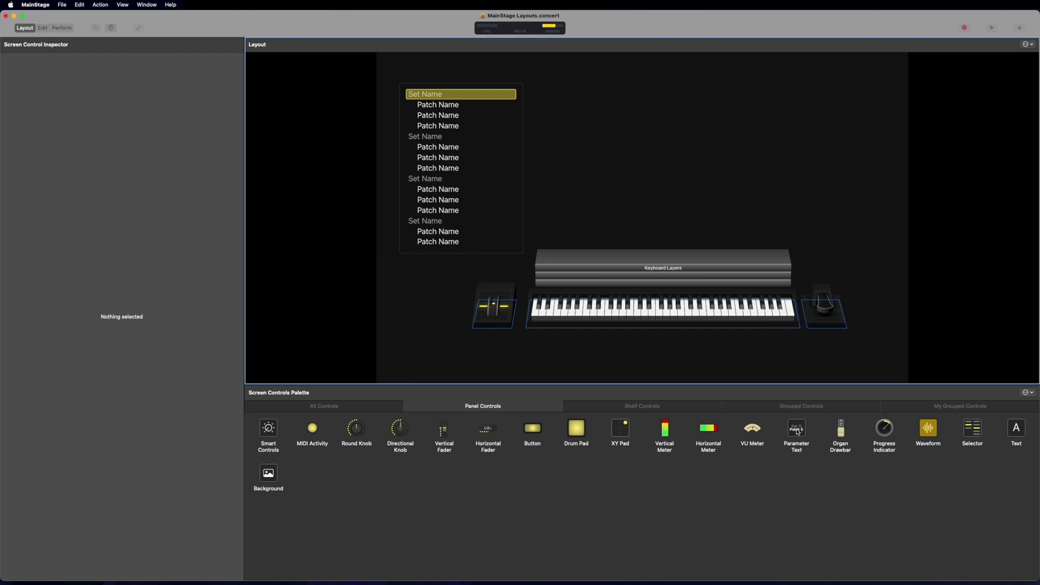
- Add a Parameter Text control aligned with the selector, widen it, and show only the value 127
drag(797, 434, 594, 95)
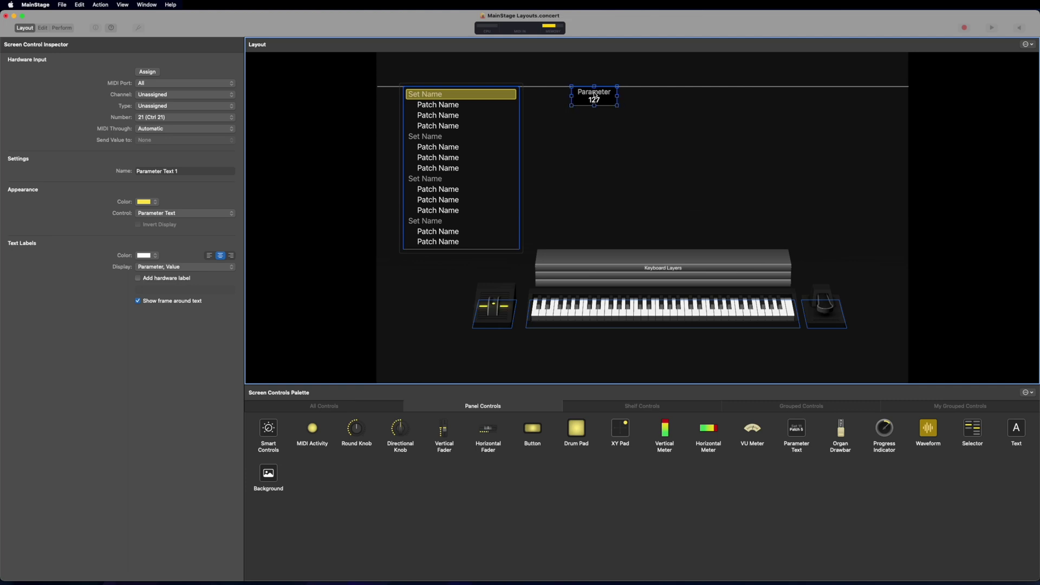
drag(594, 96, 594, 95)
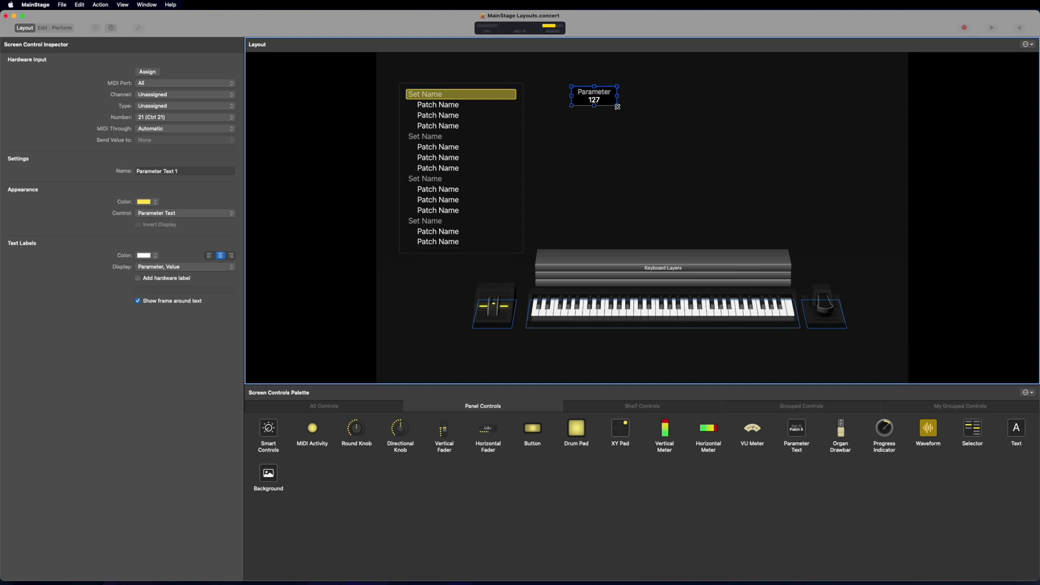
drag(617, 107, 839, 137)
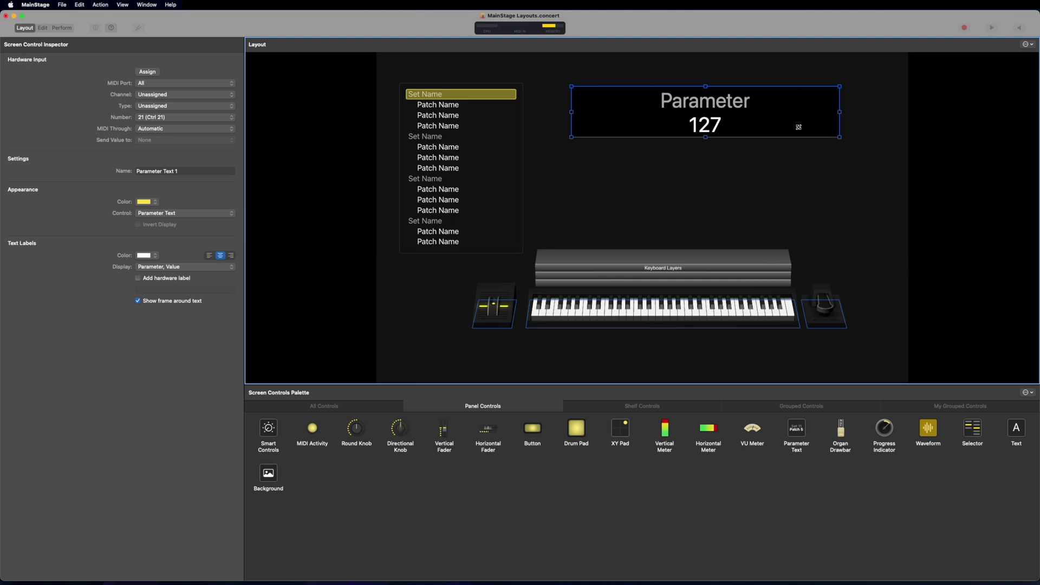
click(153, 270)
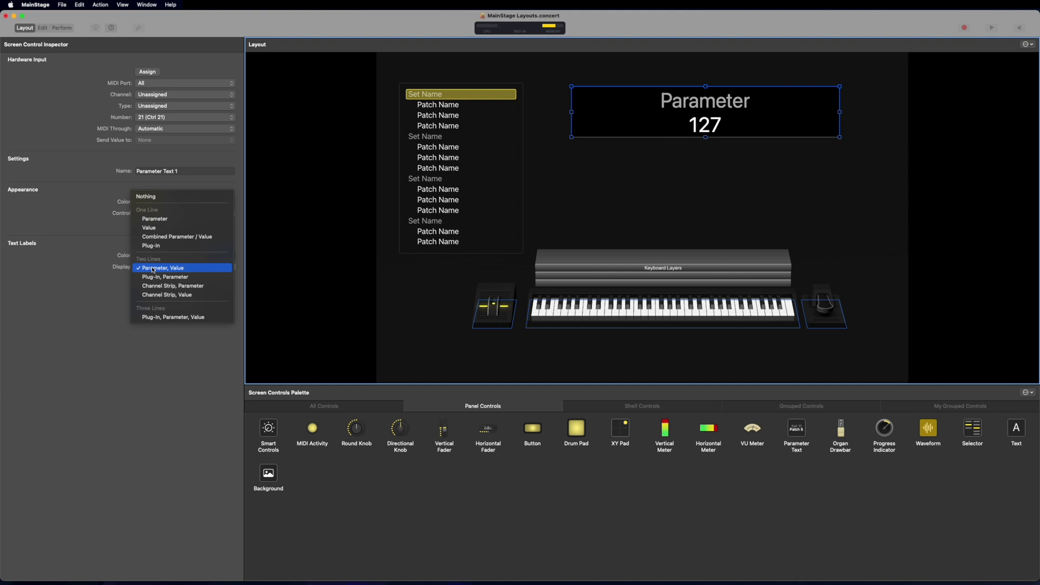
click(161, 228)
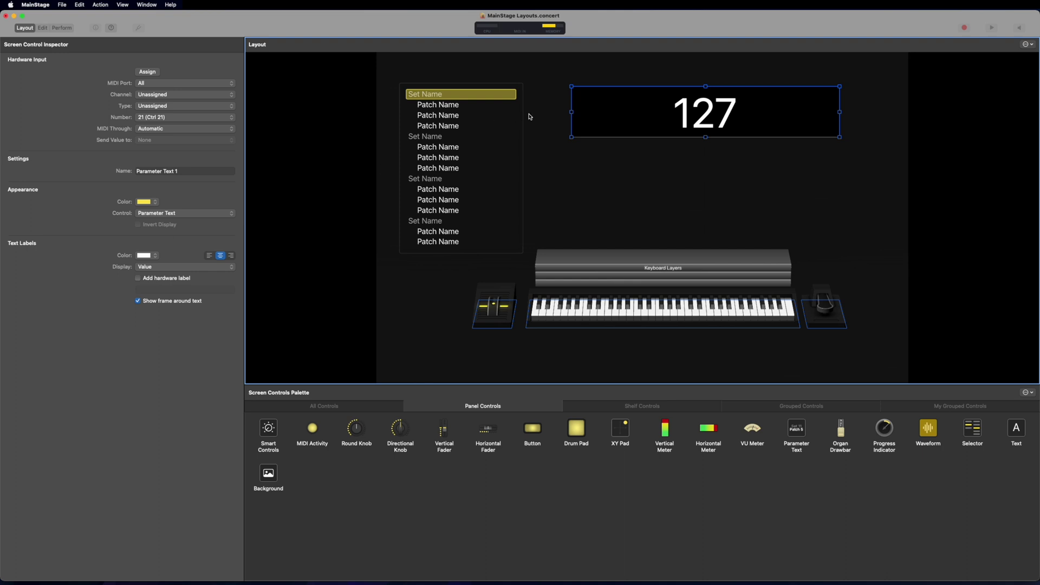
right_click(609, 116)
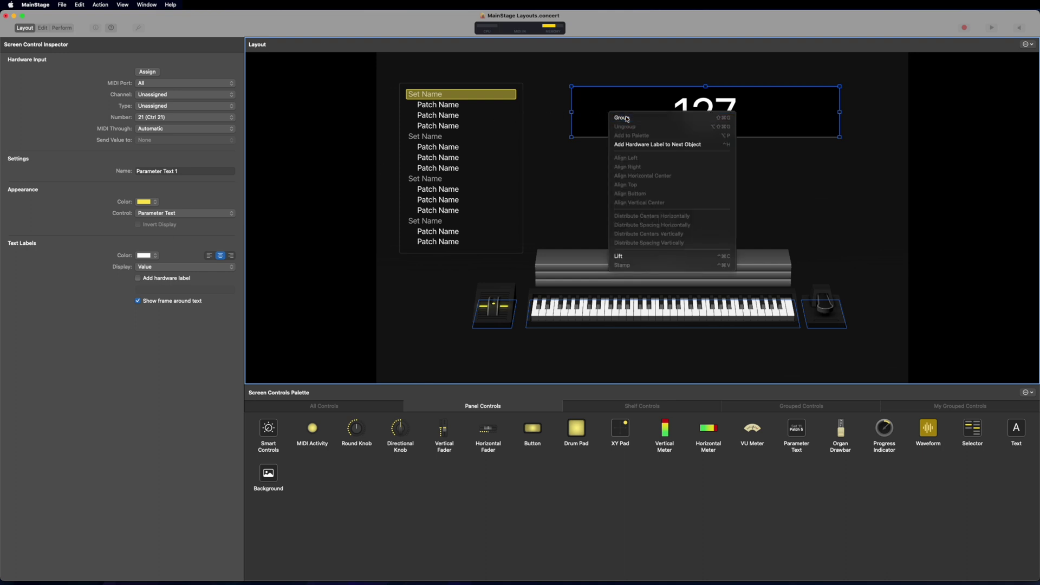
- Group the parameter text into a panel with a grey background
click(624, 117)
click(75, 287)
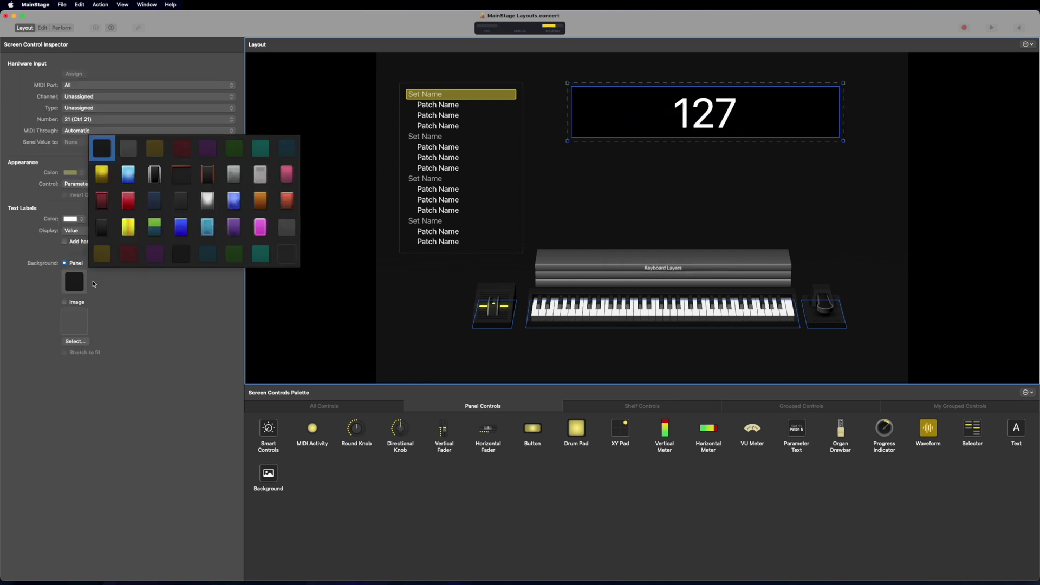
click(279, 255)
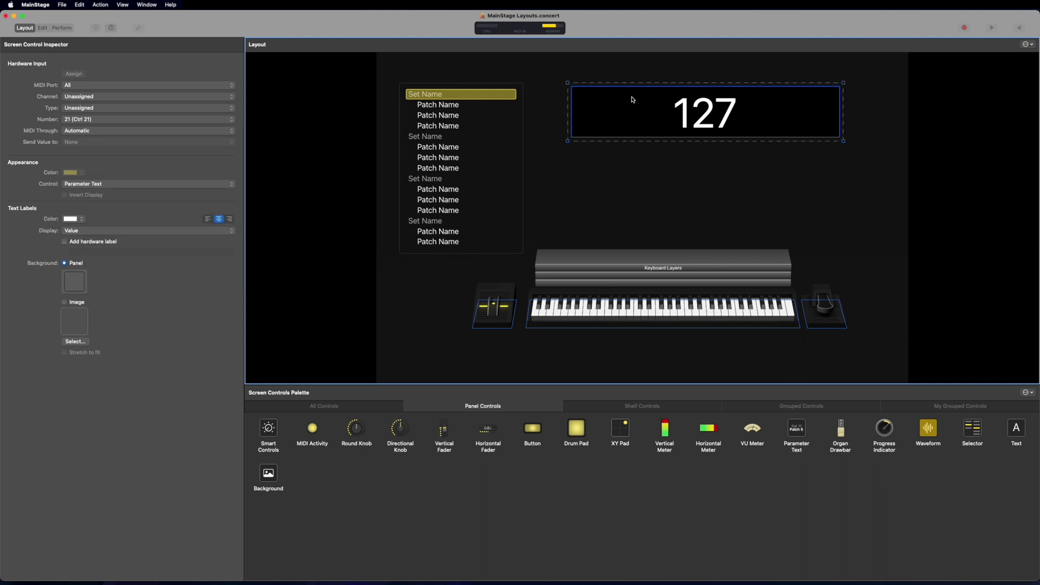
click(632, 186)
- Hide the frame around the 127 text and switch from Layout to Edit mode
click(651, 104)
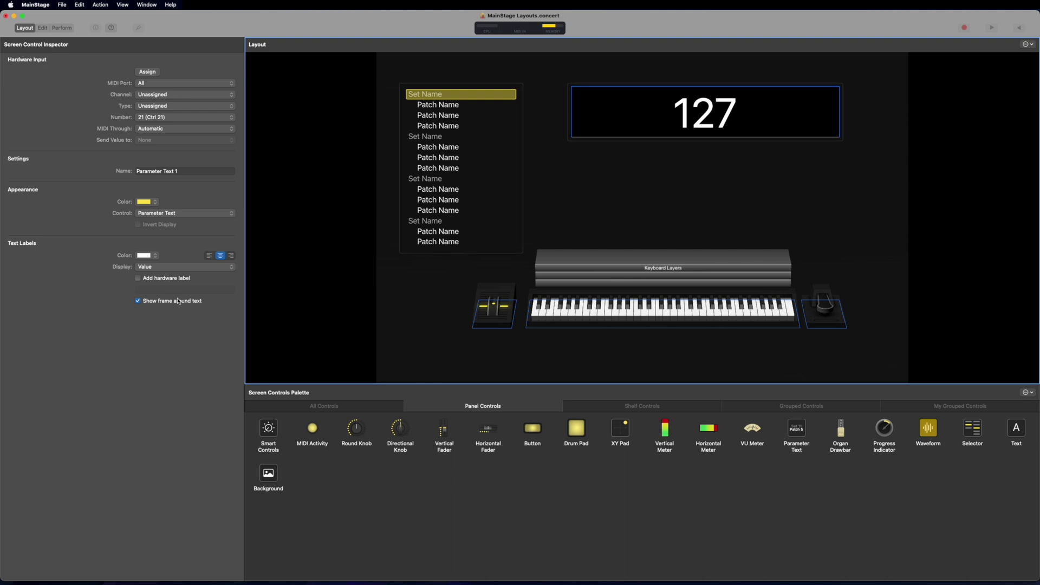
click(138, 302)
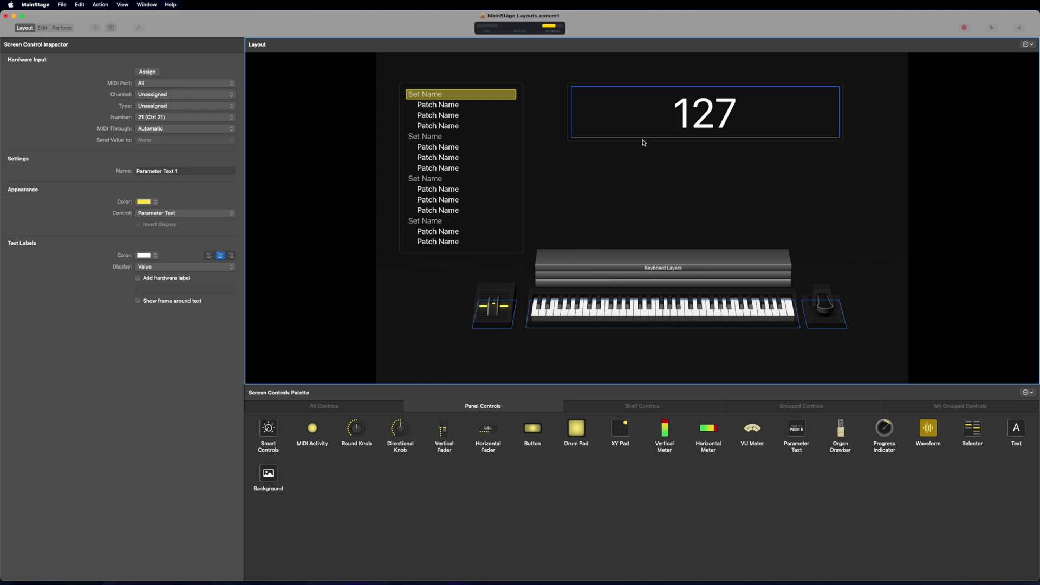
click(772, 177)
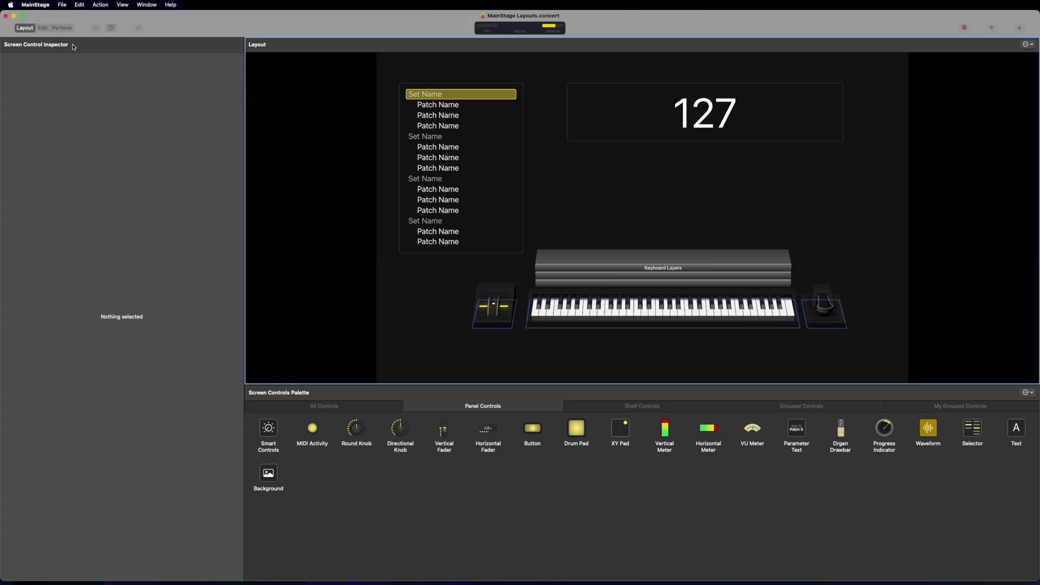
click(42, 28)
- Map the large display box to the Current Patch action
click(56, 68)
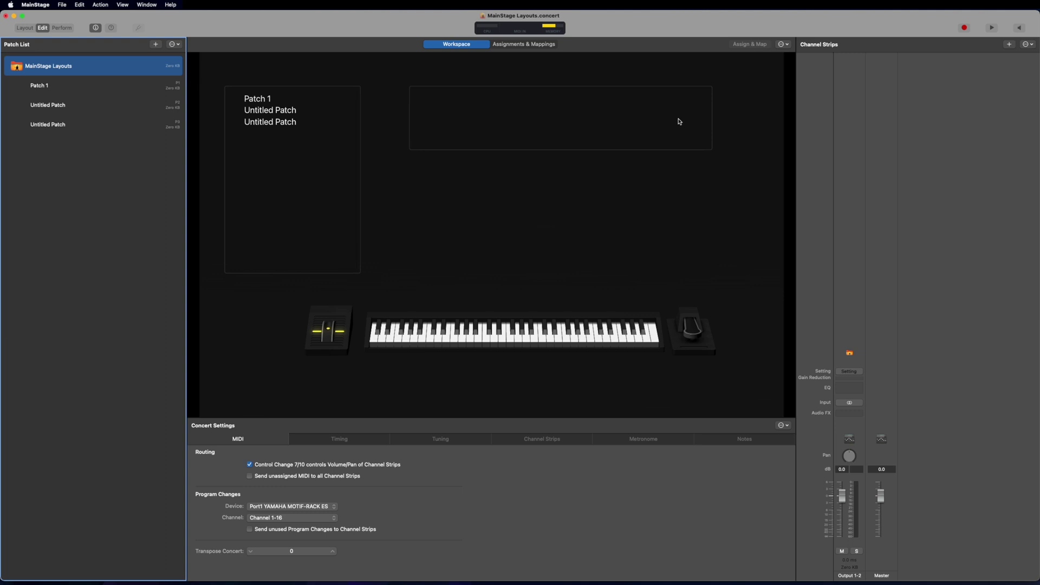
click(650, 118)
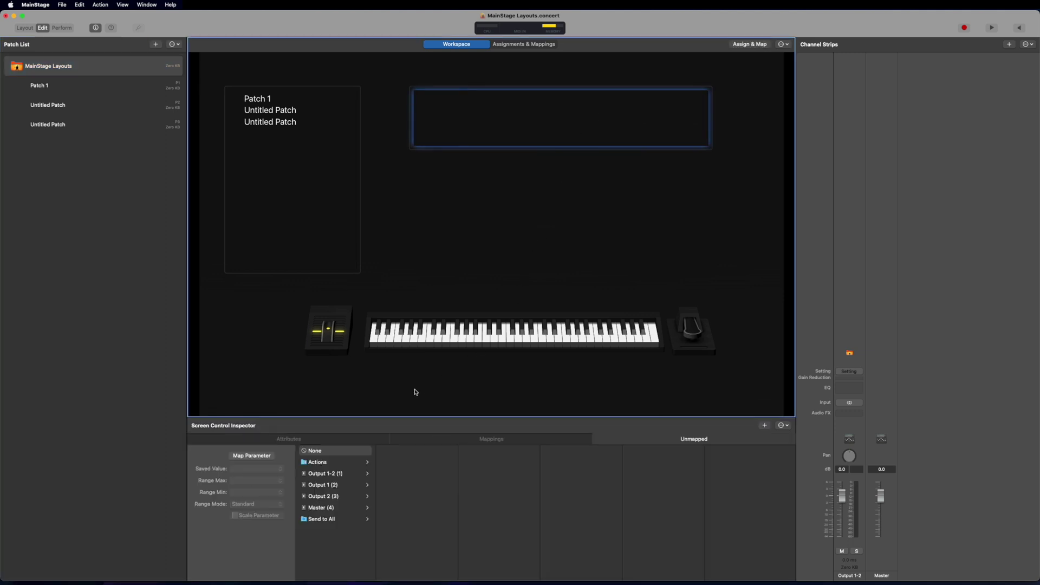
click(322, 463)
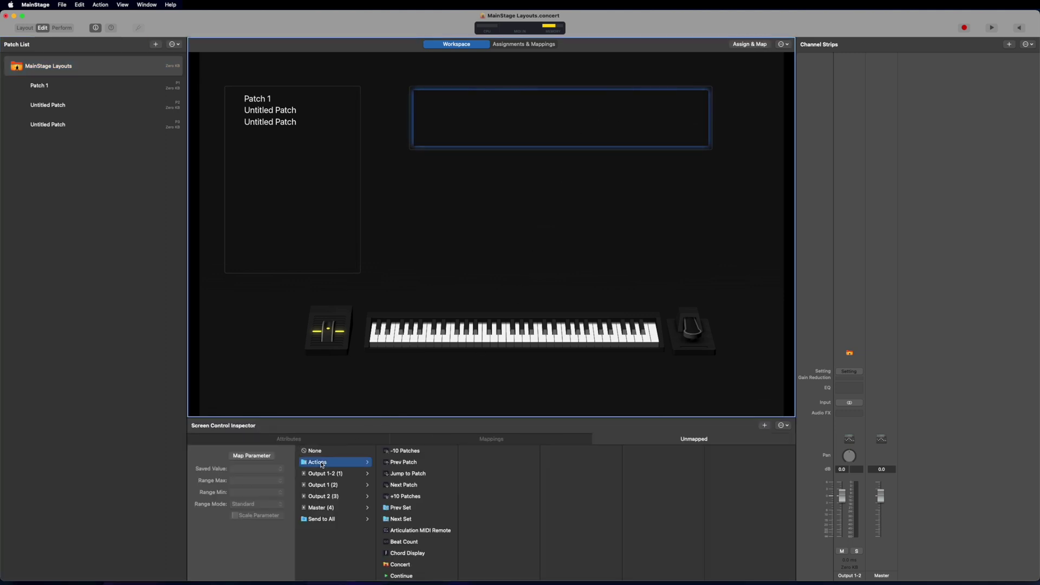
scroll(403, 527, down, 10)
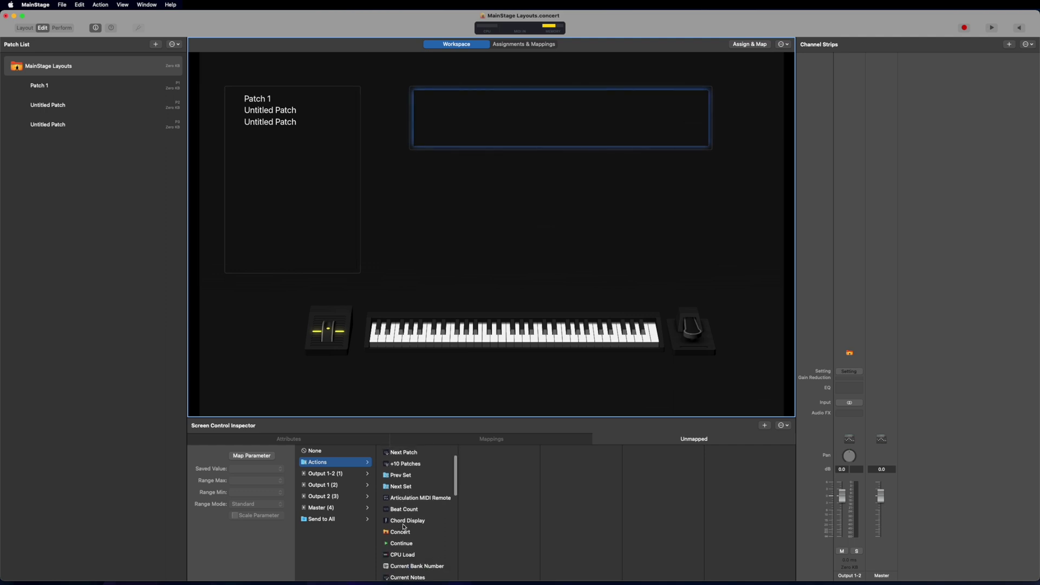
scroll(403, 526, down, 8)
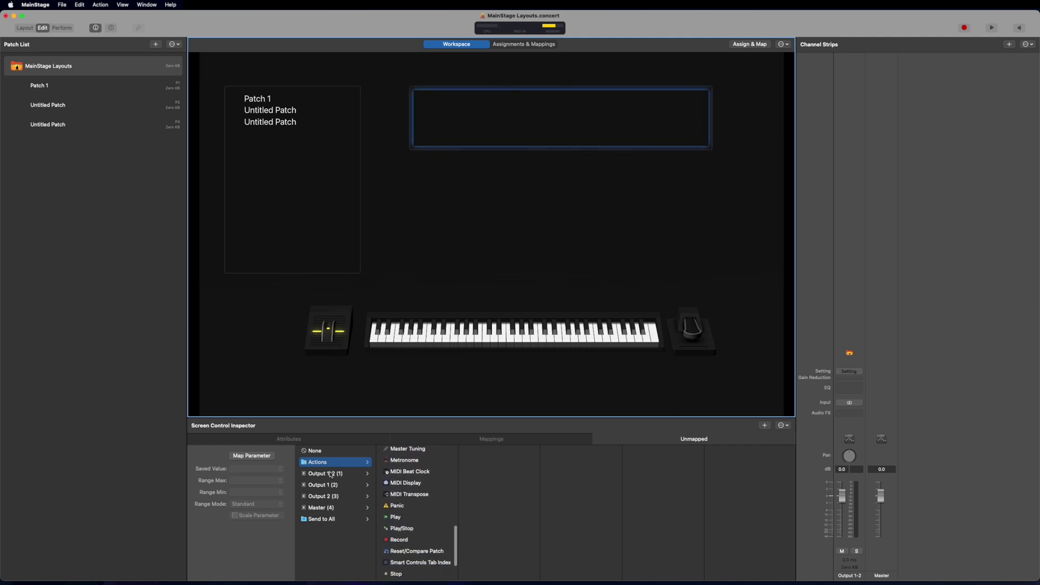
click(323, 520)
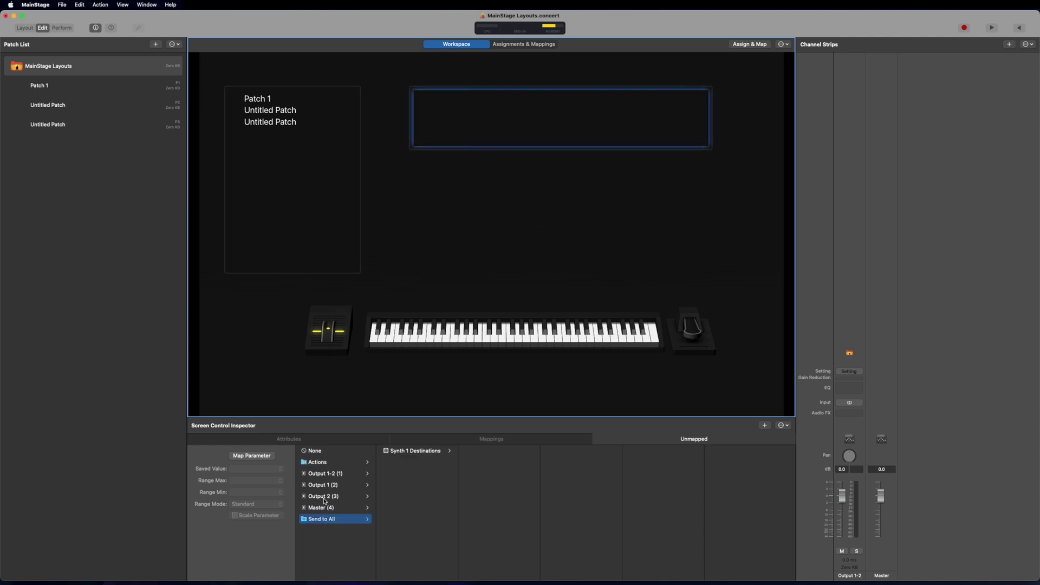
click(325, 496)
click(326, 483)
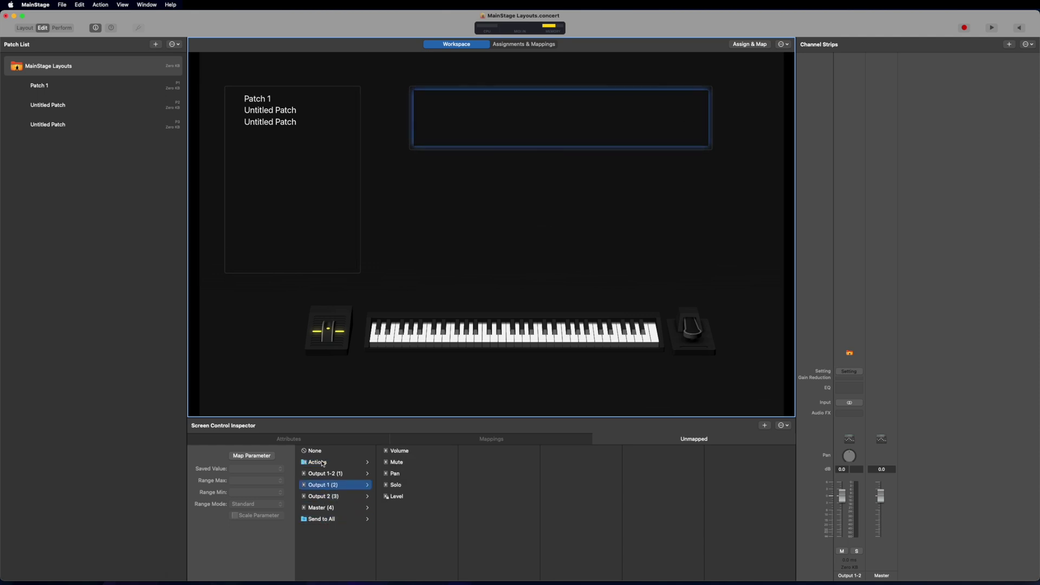
click(325, 463)
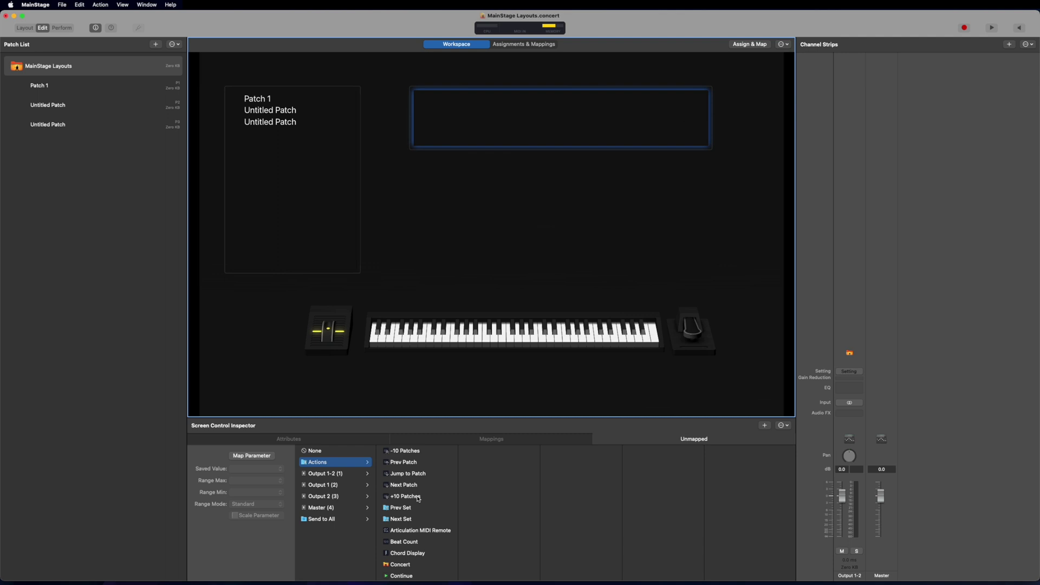
scroll(419, 490, down, 5)
scroll(417, 501, down, 3)
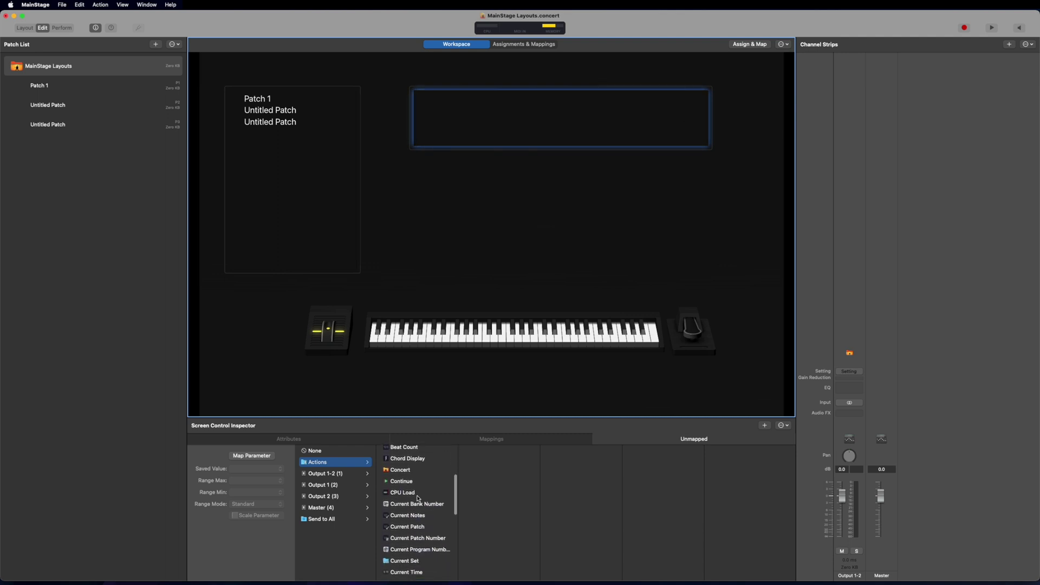
click(415, 505)
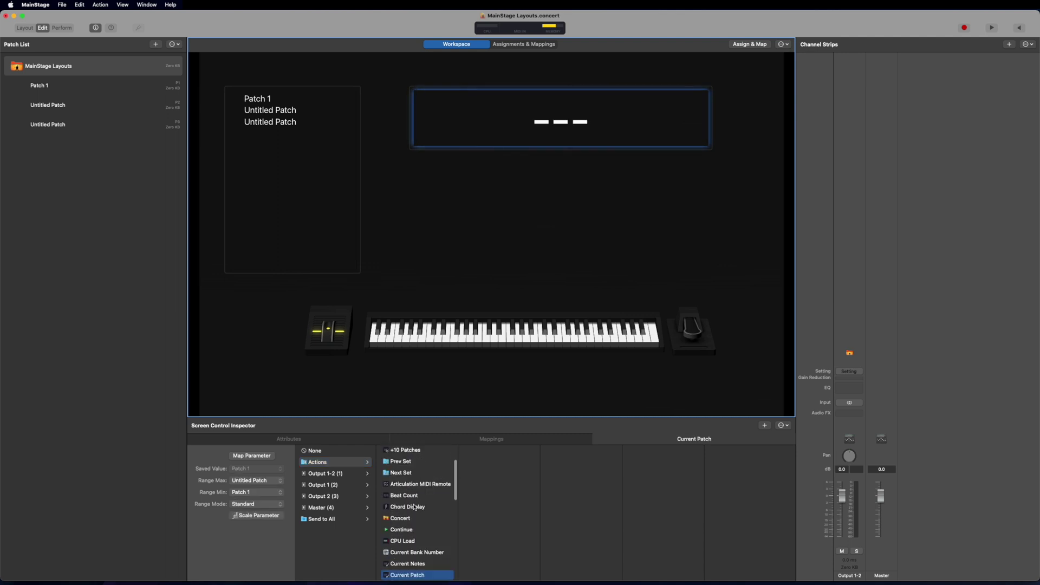
- Check the display on Patch 1 and both other patches, then enter full-screen Perform view
click(60, 89)
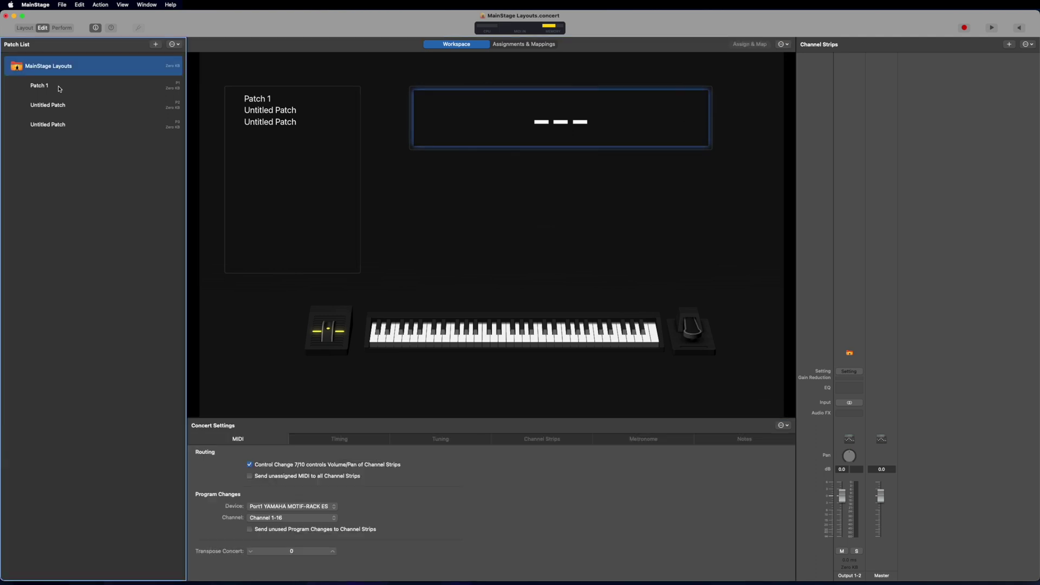
click(63, 105)
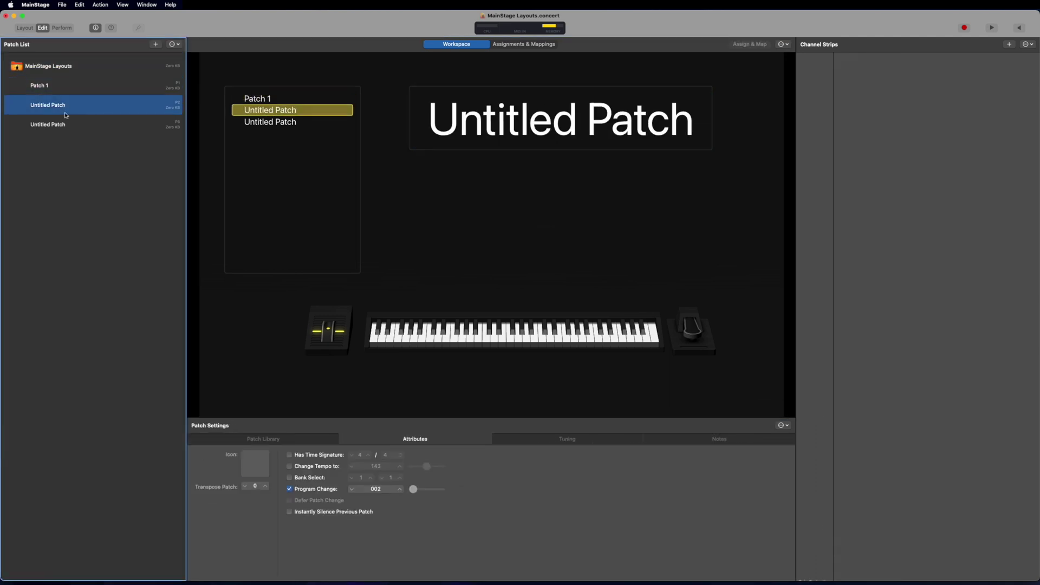
click(64, 125)
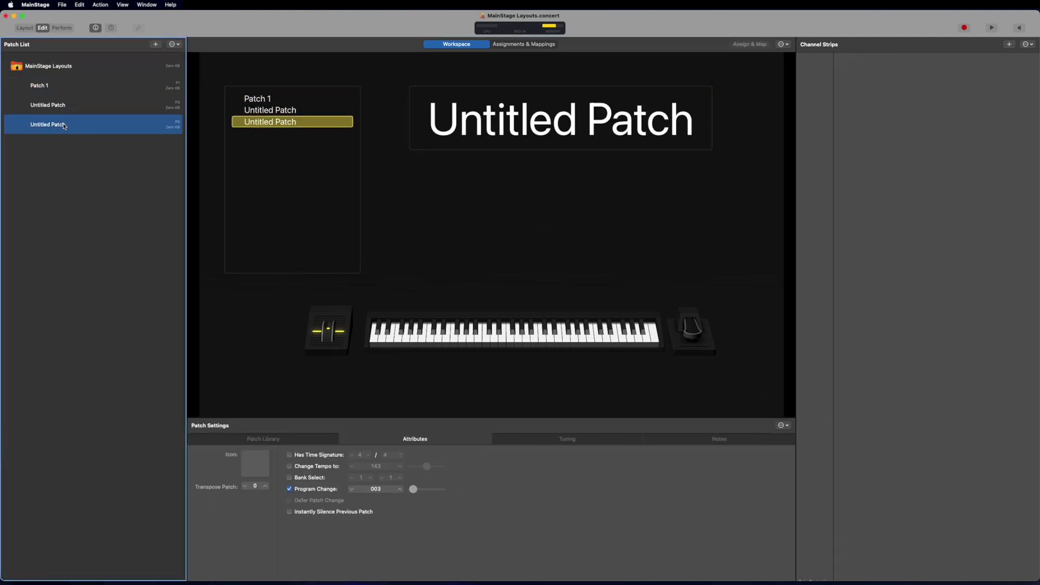
click(62, 28)
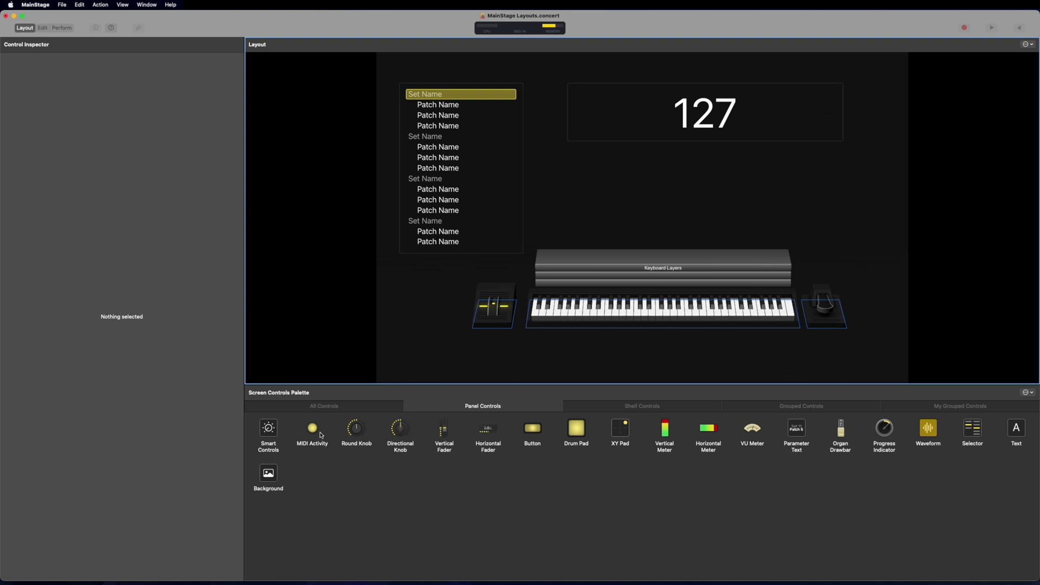
- Place a MIDI Activity light above the keyboard, test it in Edit mode, then return to Layout
drag(313, 428, 577, 199)
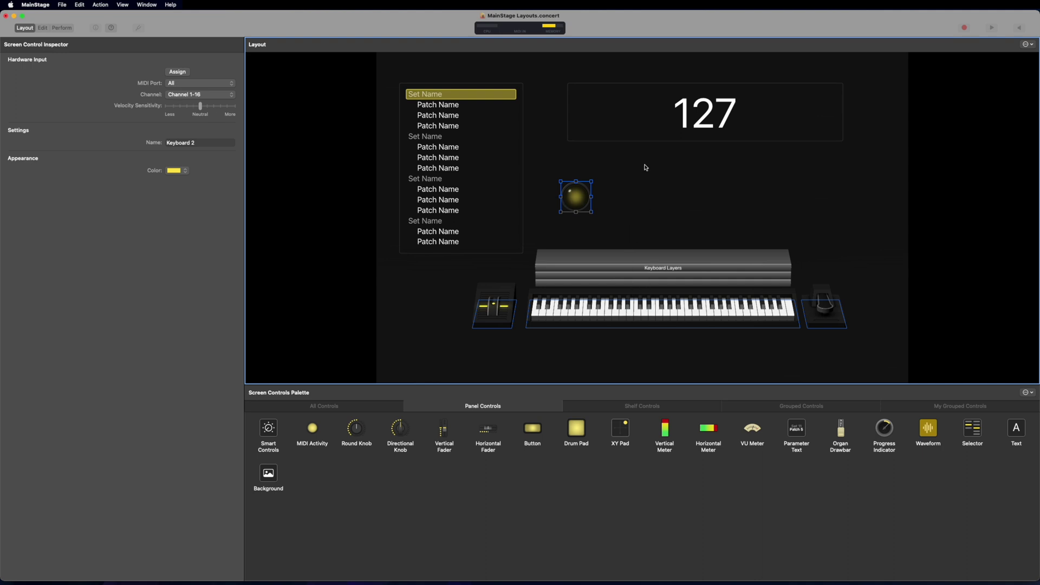
click(645, 210)
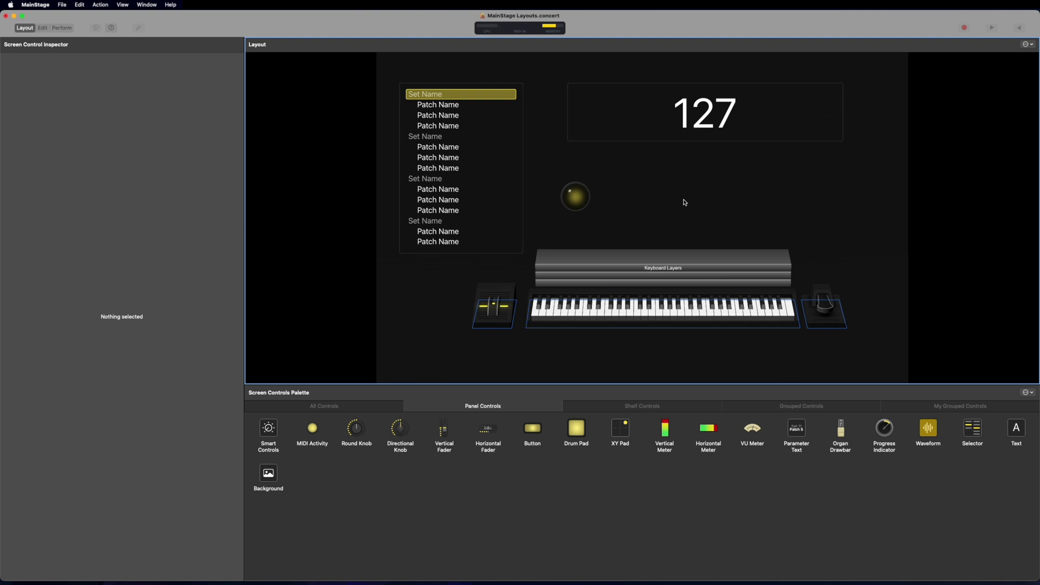
click(42, 28)
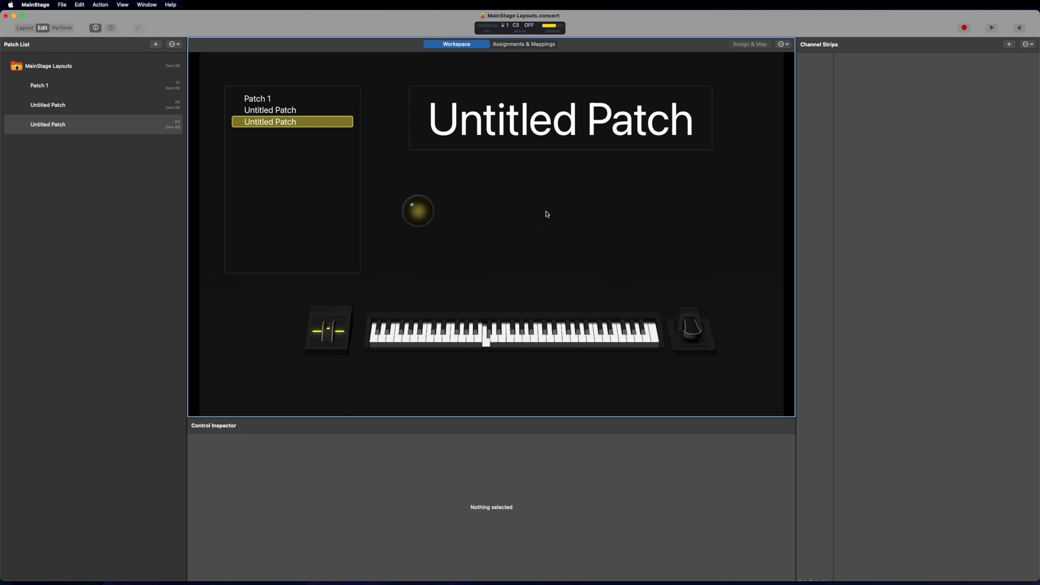
key(super+1)
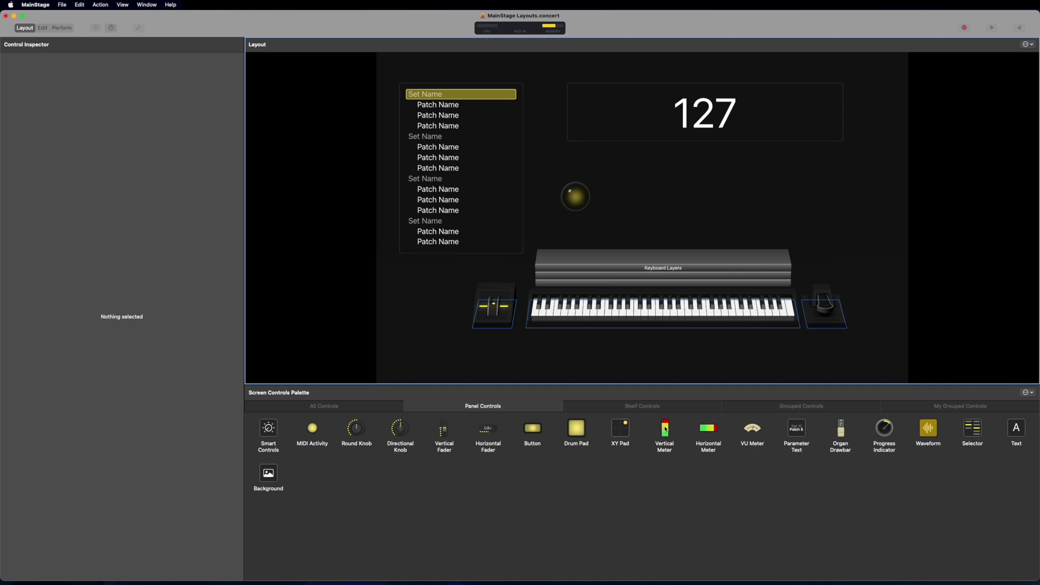
- Add a narrower, shorter Vertical Meter right of the display with Text Labels Display set to Nothing
drag(665, 432, 848, 230)
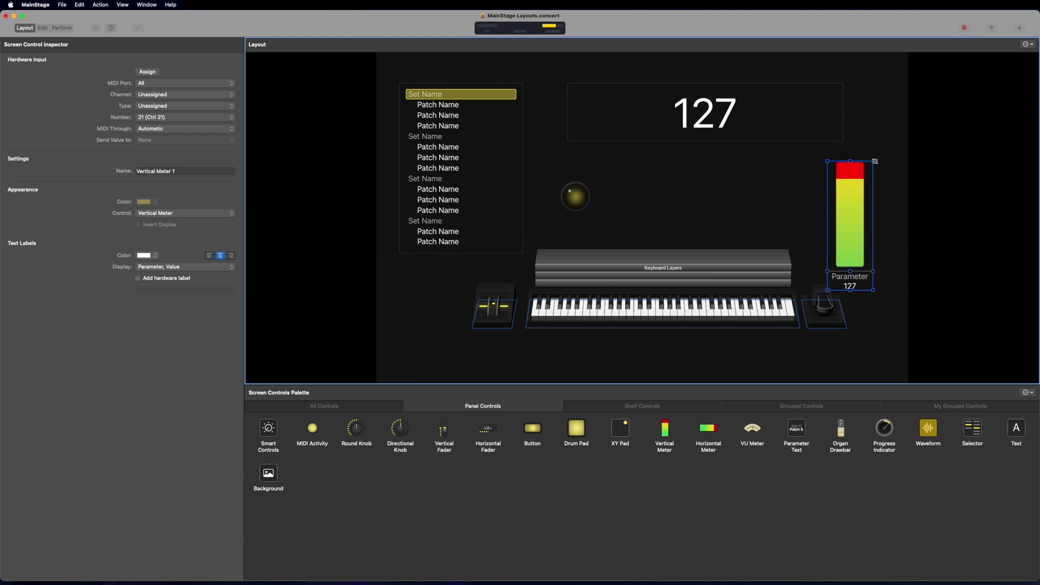
drag(873, 162, 835, 194)
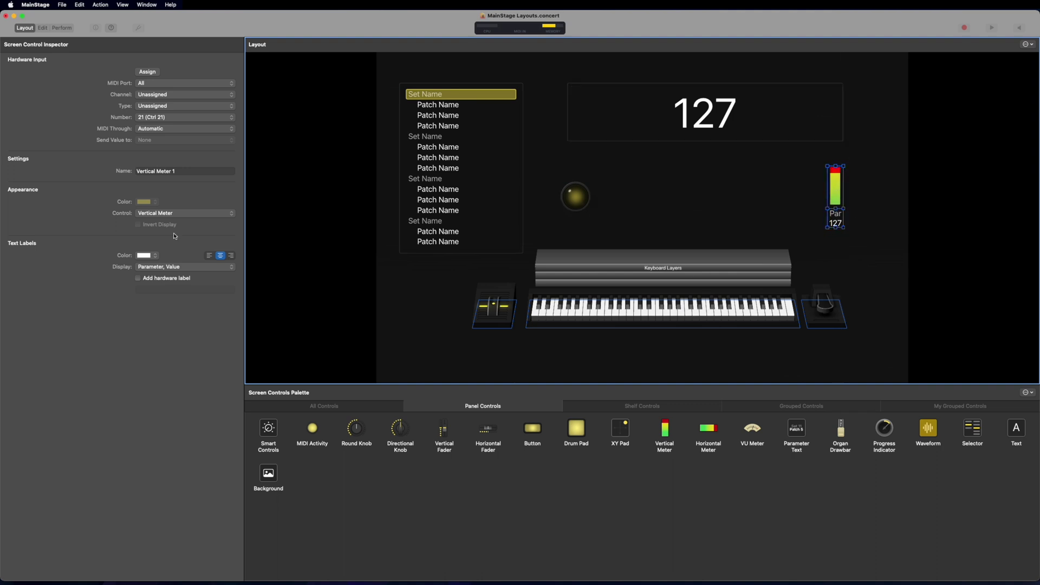
click(168, 269)
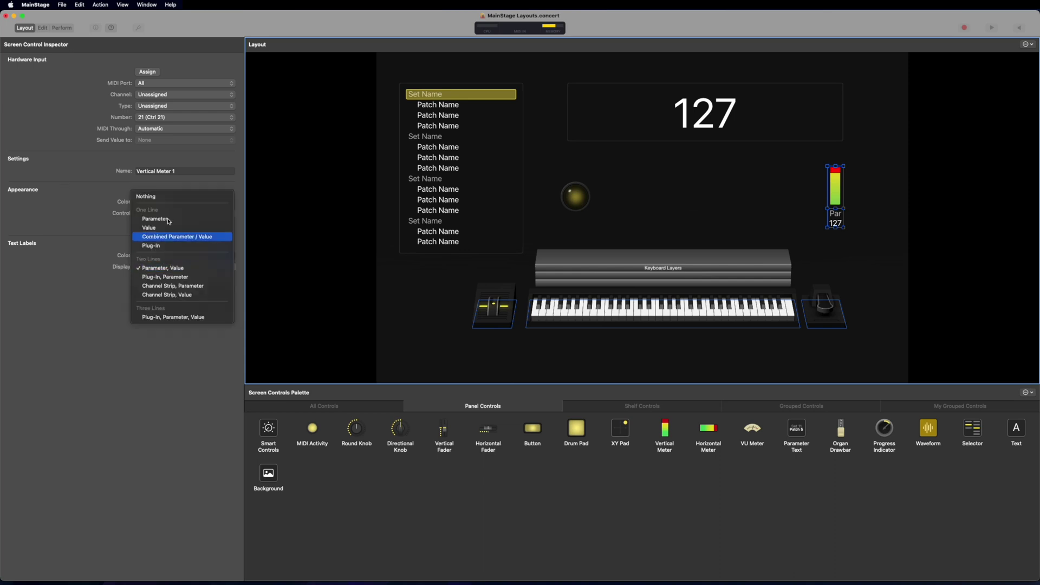
click(161, 198)
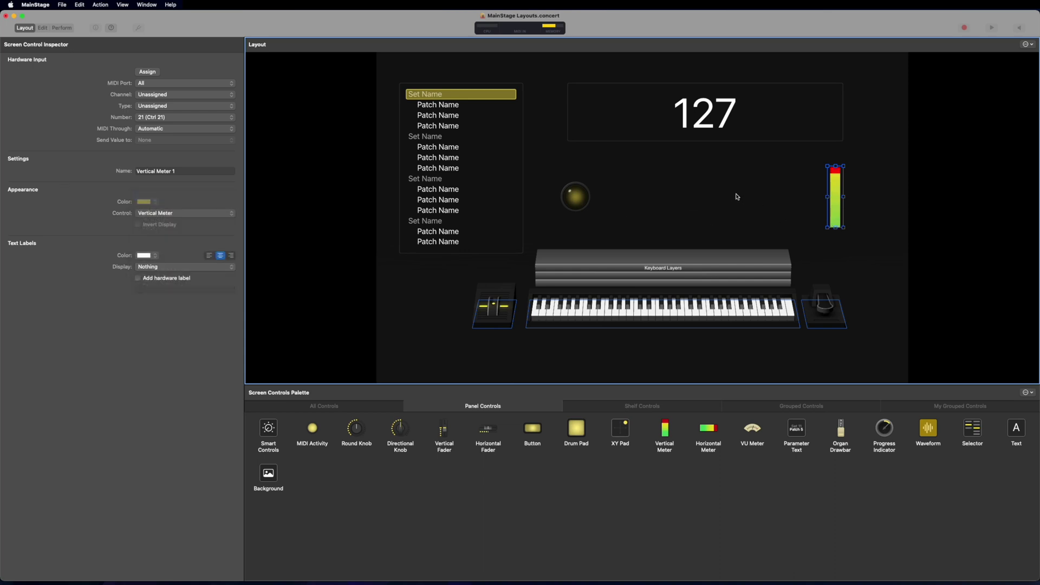
click(42, 29)
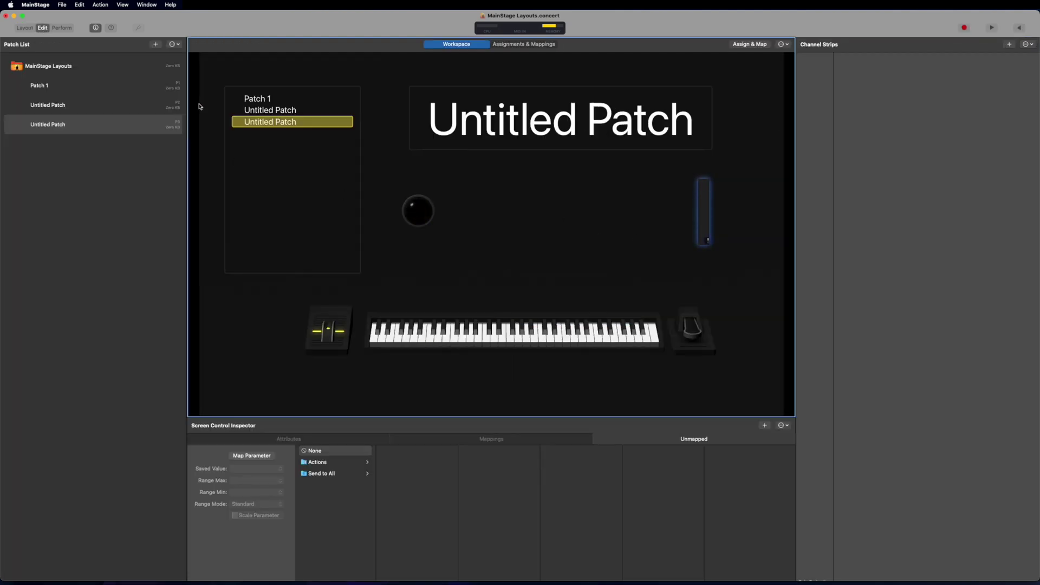
- At concert level, map the meter to Output 1-2 (1) > Level, then reselect Patch 1
click(54, 67)
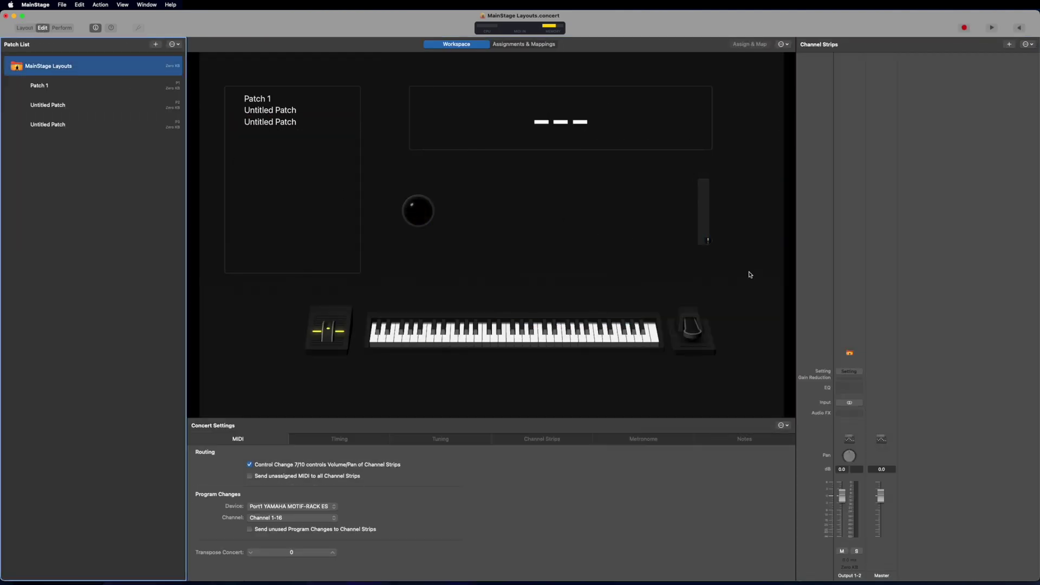
click(702, 221)
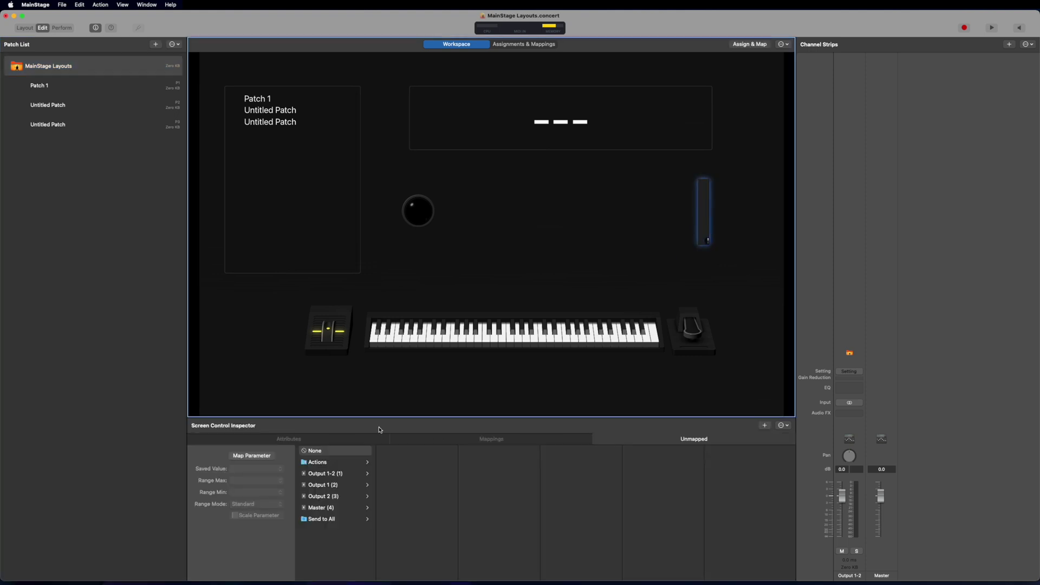
click(328, 474)
click(397, 496)
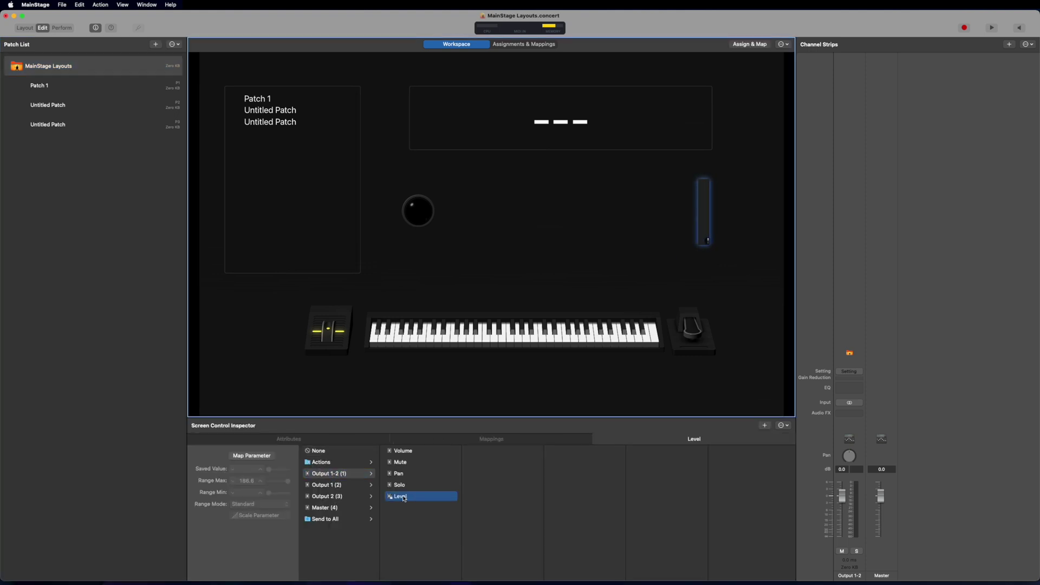
click(63, 89)
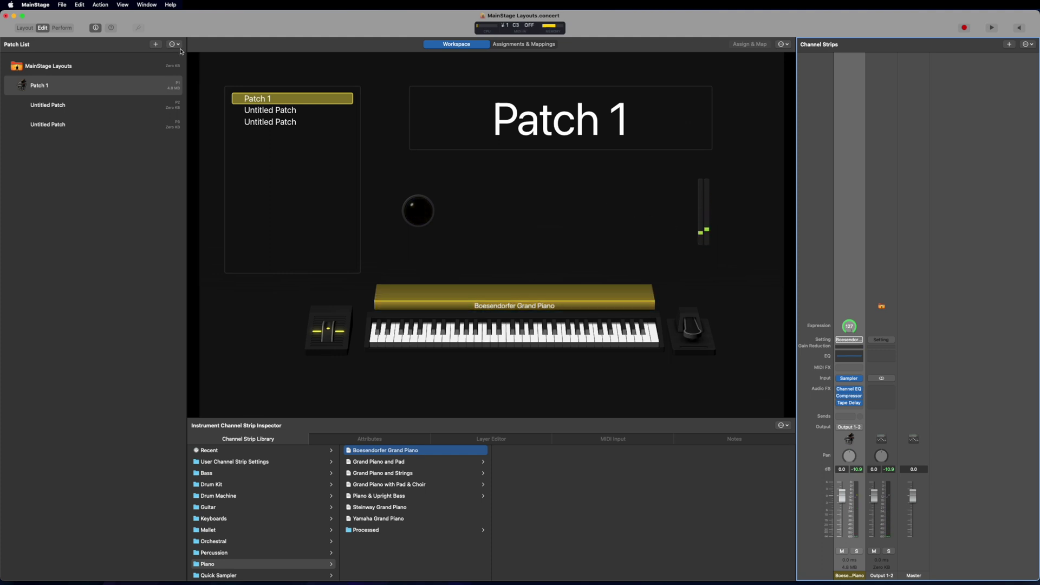
- Switch to Perform view to check that the meter responds while the piano plays
key(super+4)
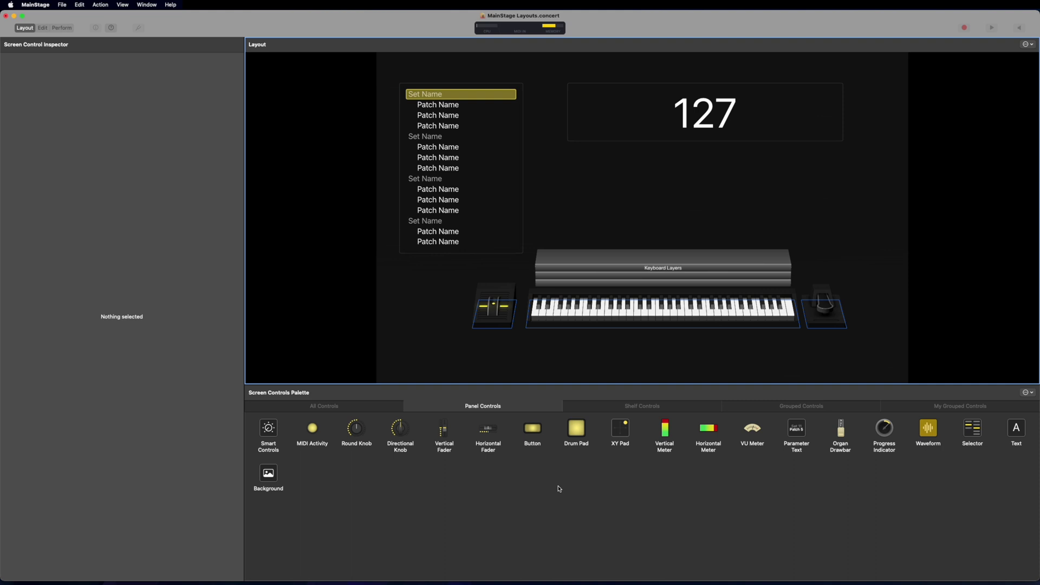
- Add a small Button with Display set to Nothing above the keyboard, then duplicate it into a staggered row
drag(532, 434, 636, 199)
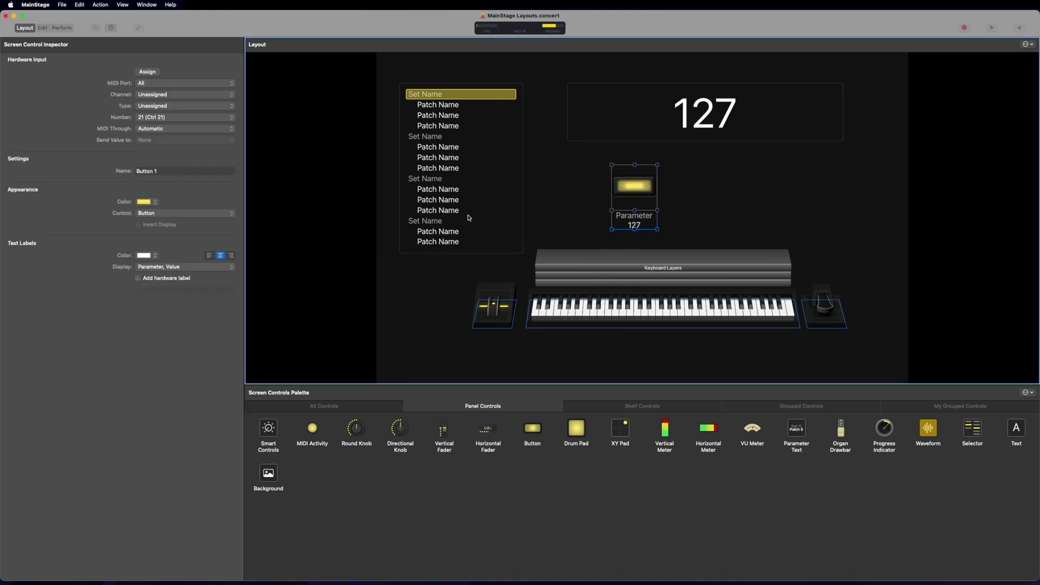
click(200, 267)
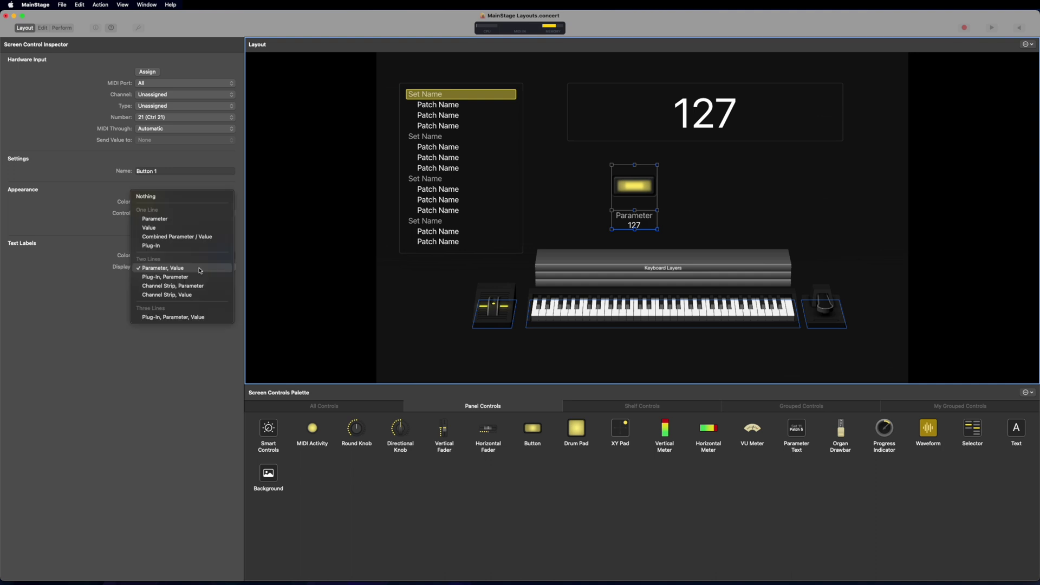
click(154, 196)
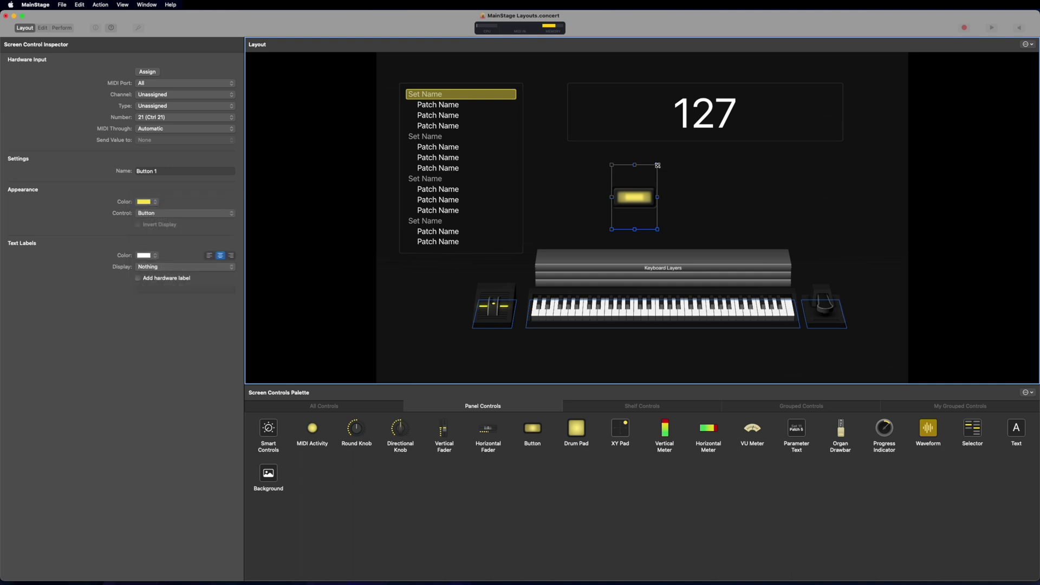
drag(657, 165, 658, 213)
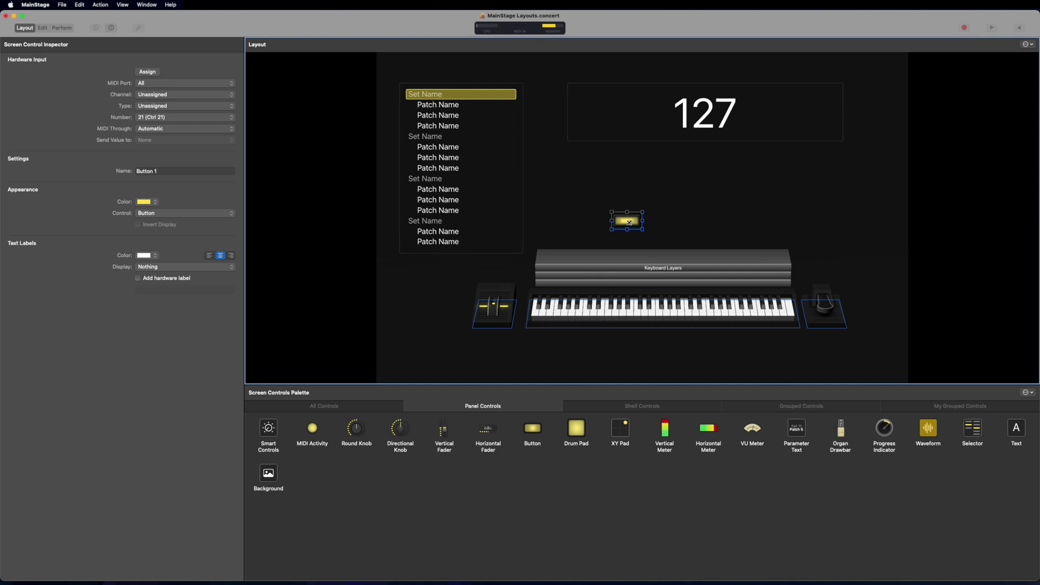
drag(630, 220, 684, 209)
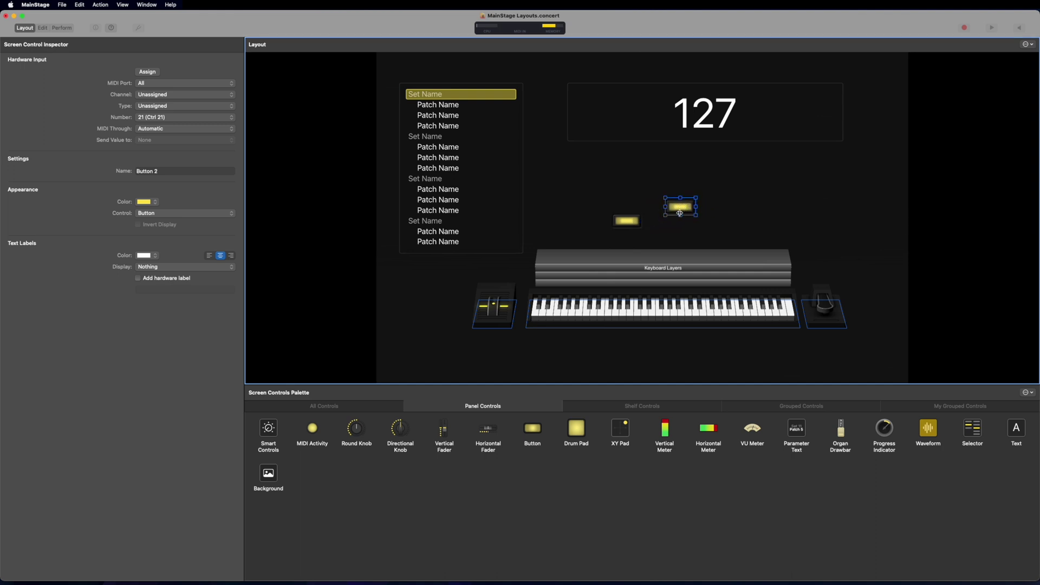
key(super+d)
key(super+d)
key(super+d)
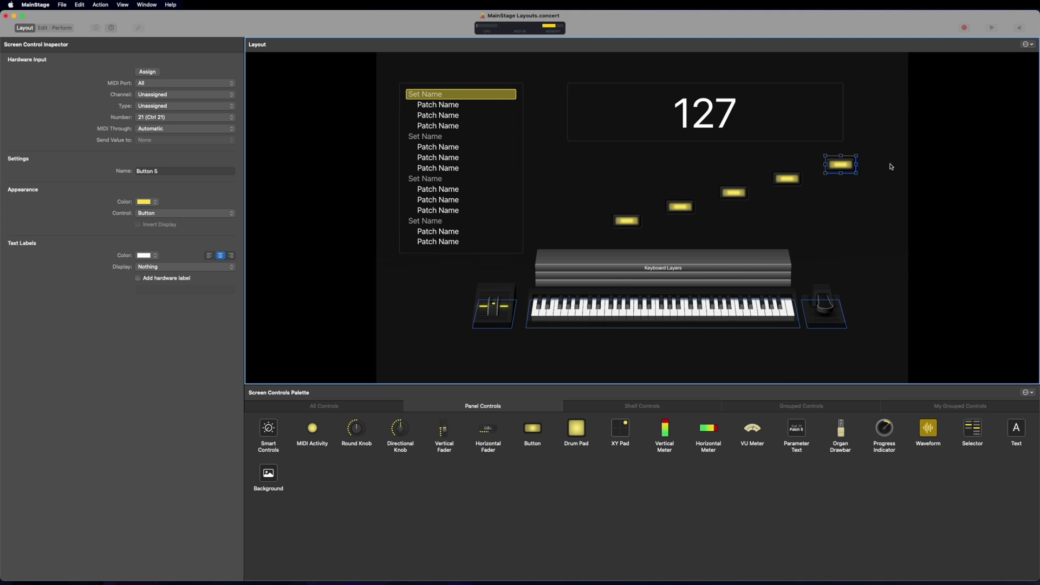
- Marquee-select the five buttons and apply Align Top so they form one straight row
drag(895, 164, 624, 233)
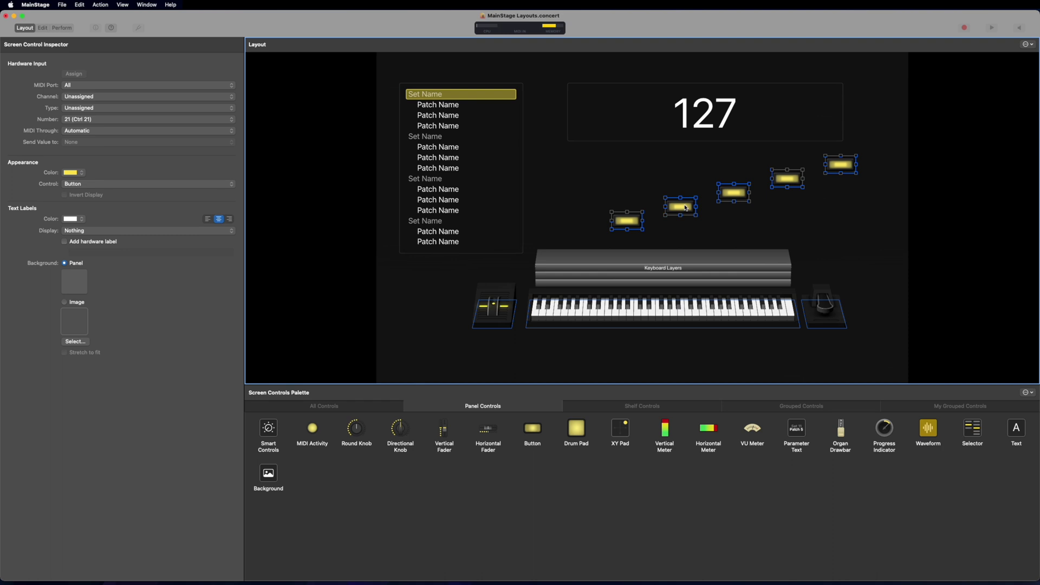
right_click(686, 208)
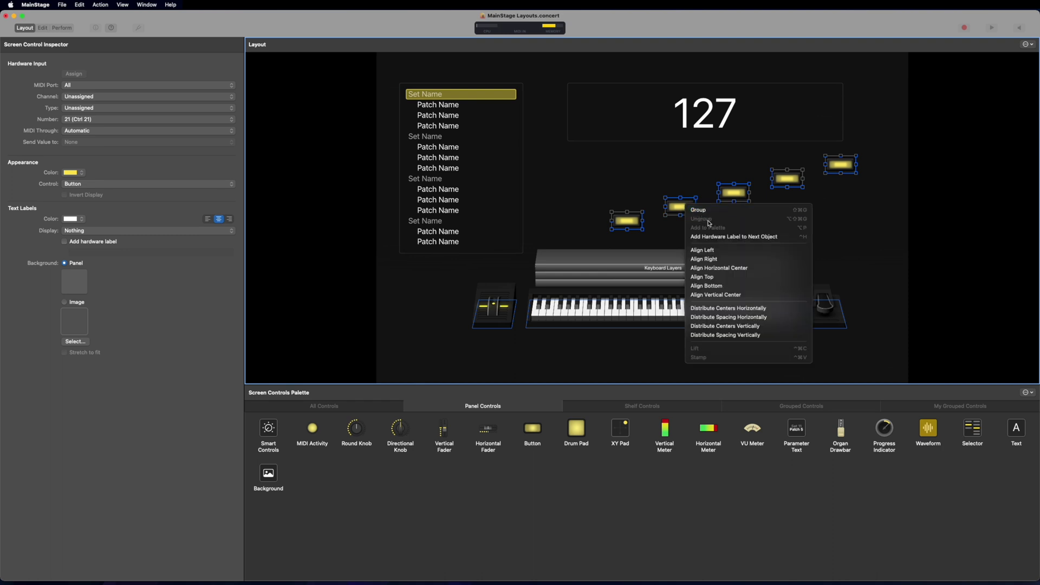
click(740, 278)
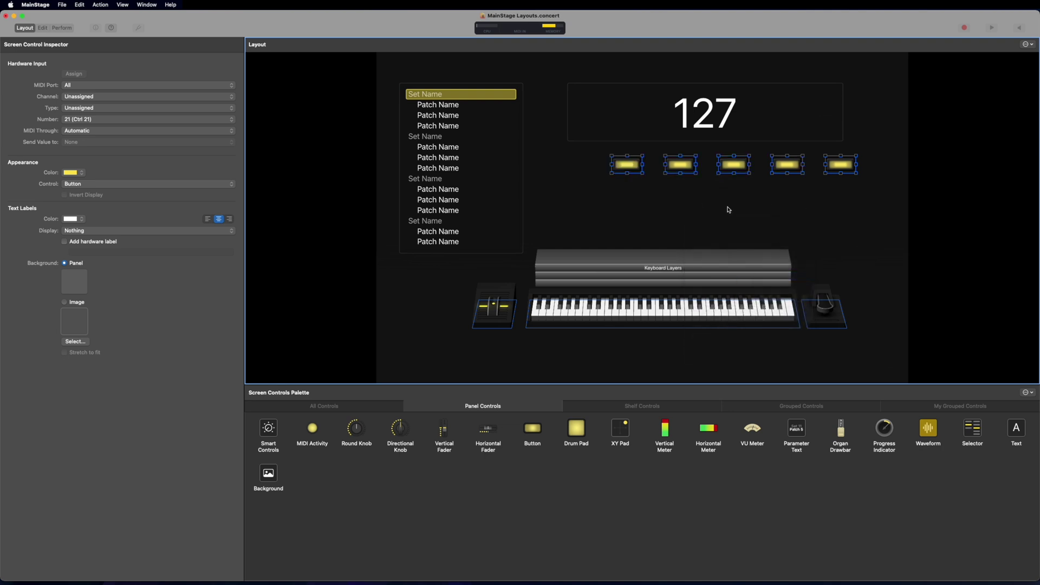